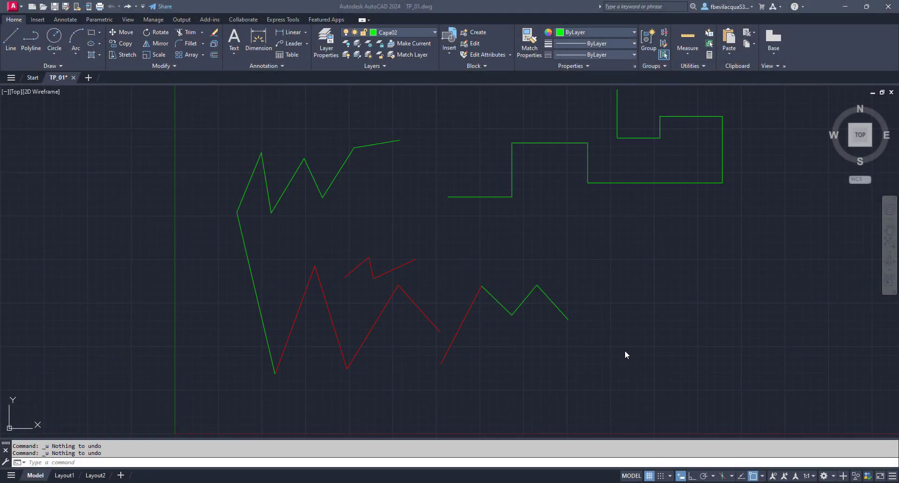
Delete the long green diagonal on the left.
scroll(527, 361, down, 4)
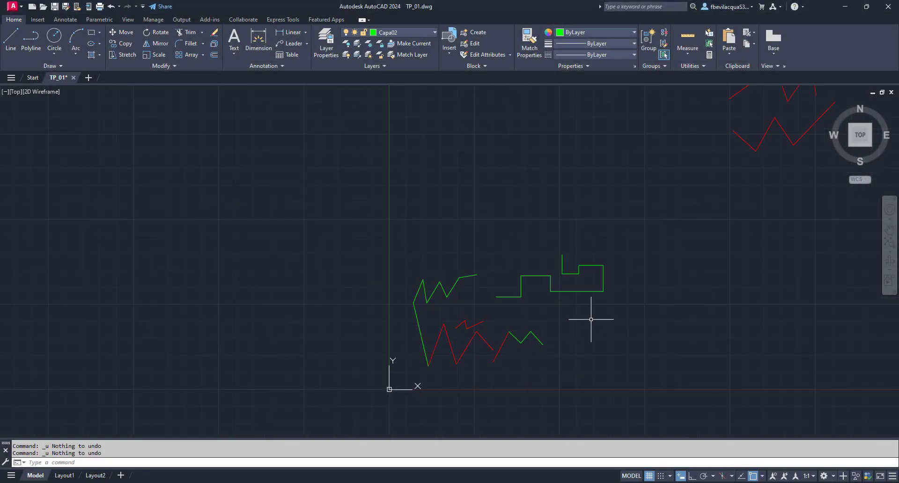
scroll(393, 360, up, 4)
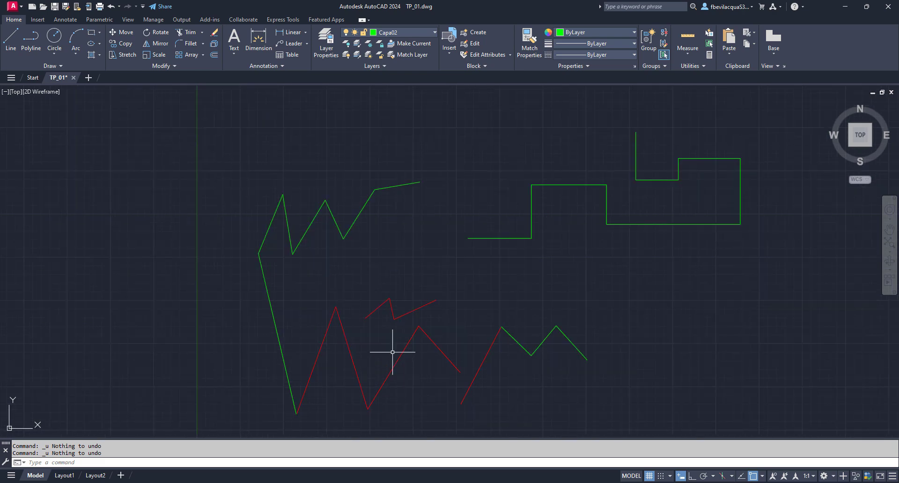
click(268, 291)
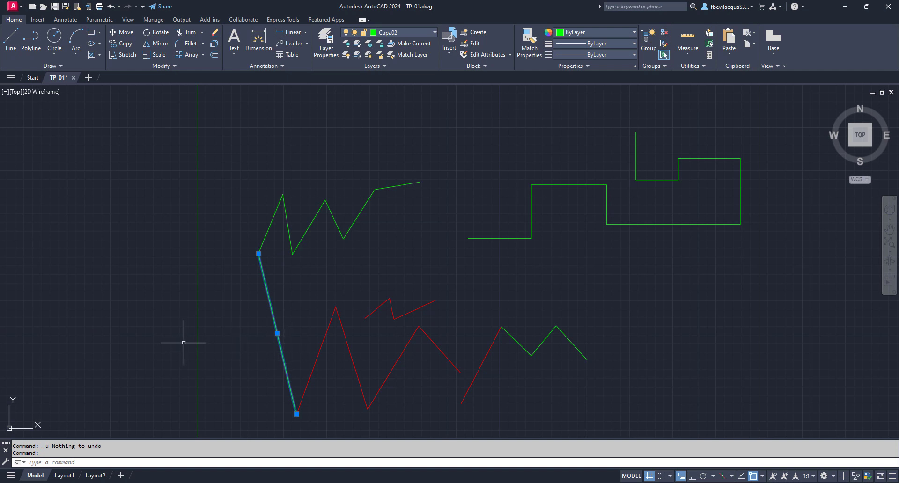
key(Delete)
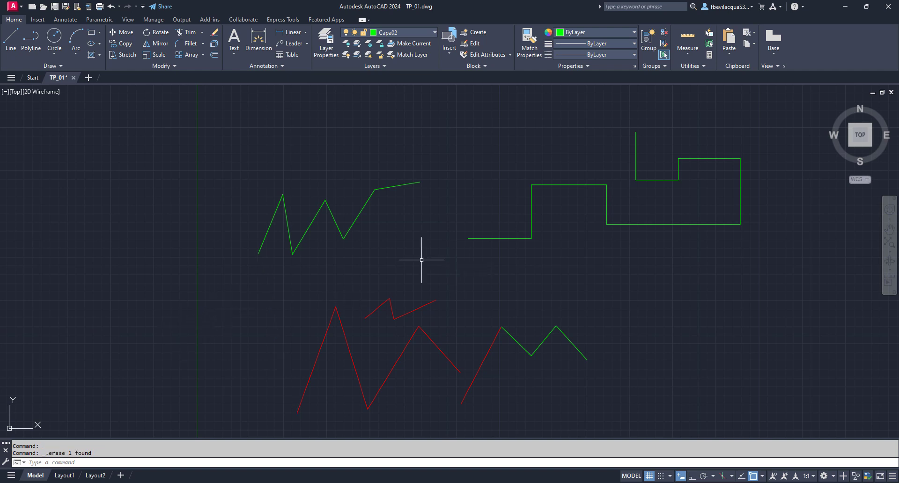
Delete the three upper-right segments of the green zigzag.
click(393, 187)
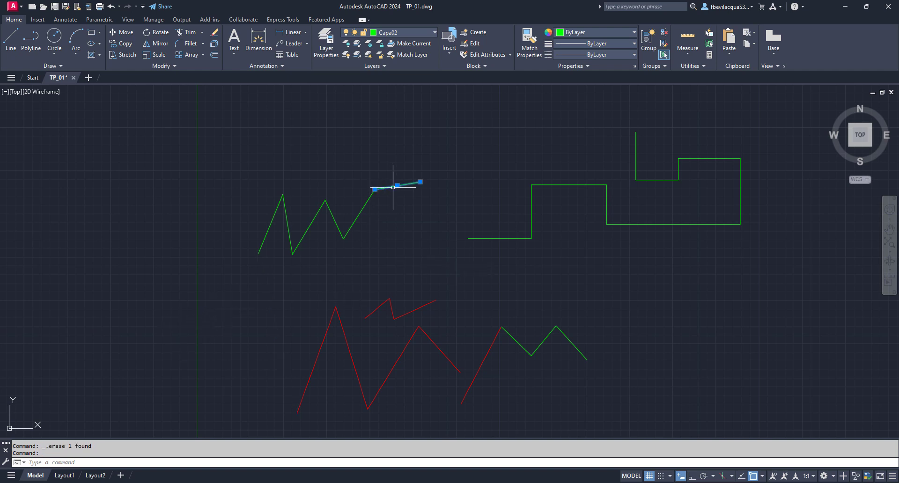
click(366, 201)
click(335, 217)
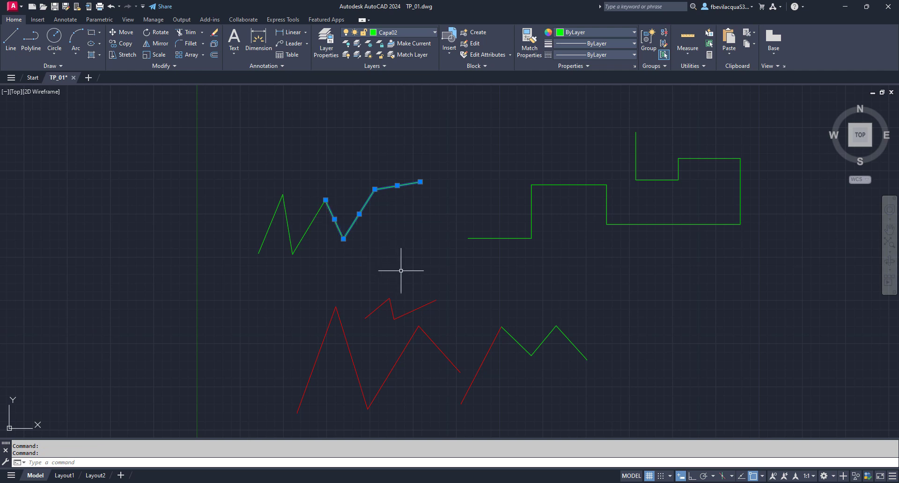
key(Delete)
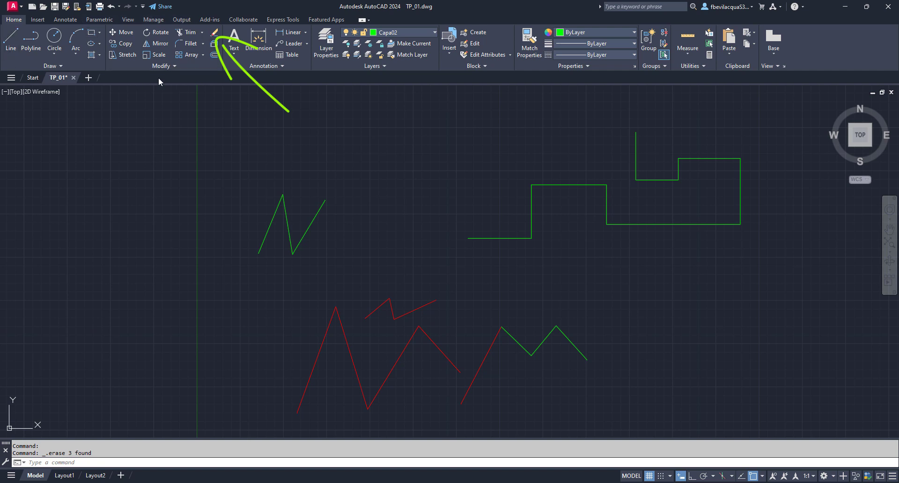
Erase the green N's middle diagonal, a short red segment and the lower zigzag's first edge.
click(214, 35)
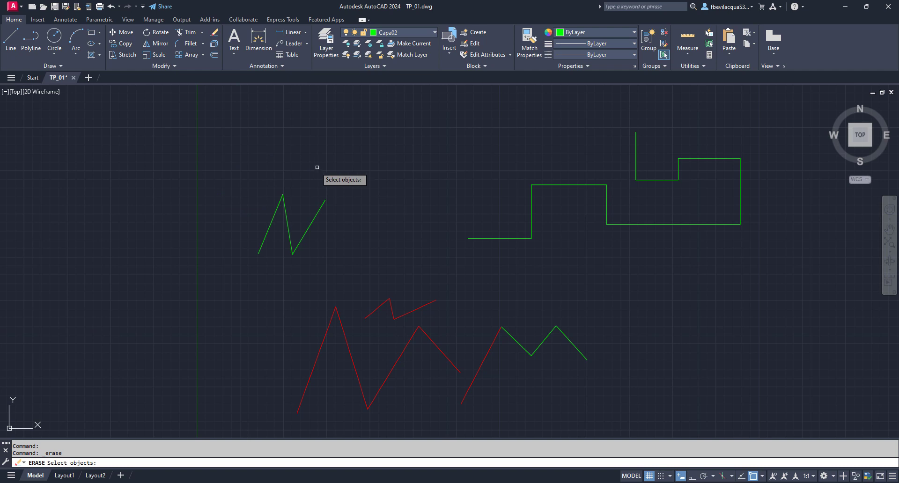
click(285, 220)
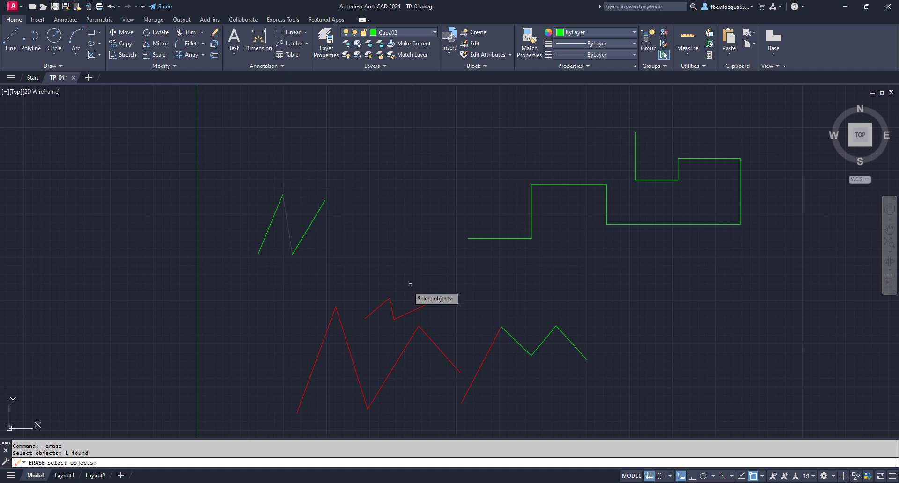
click(381, 304)
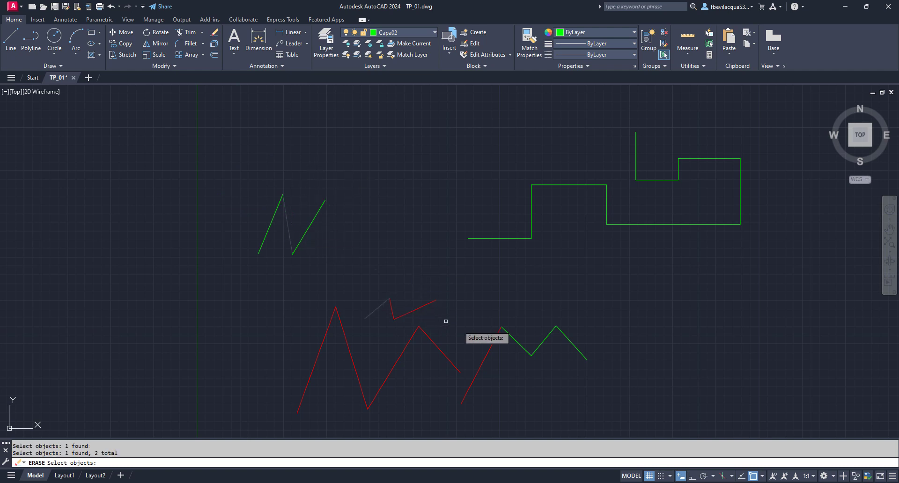
click(514, 340)
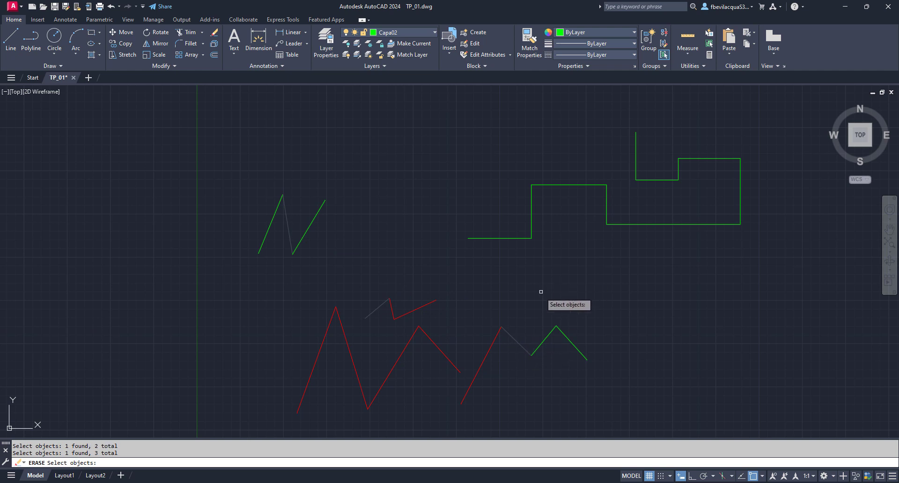
key(Return)
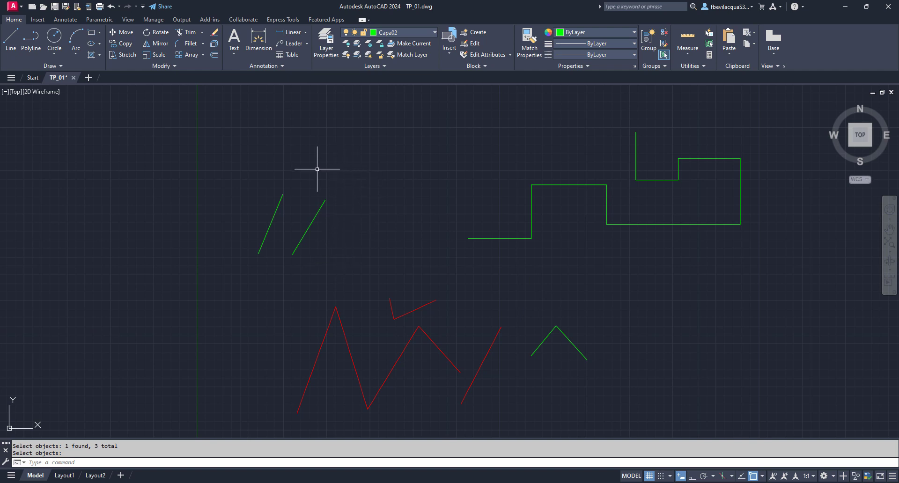
click(280, 200)
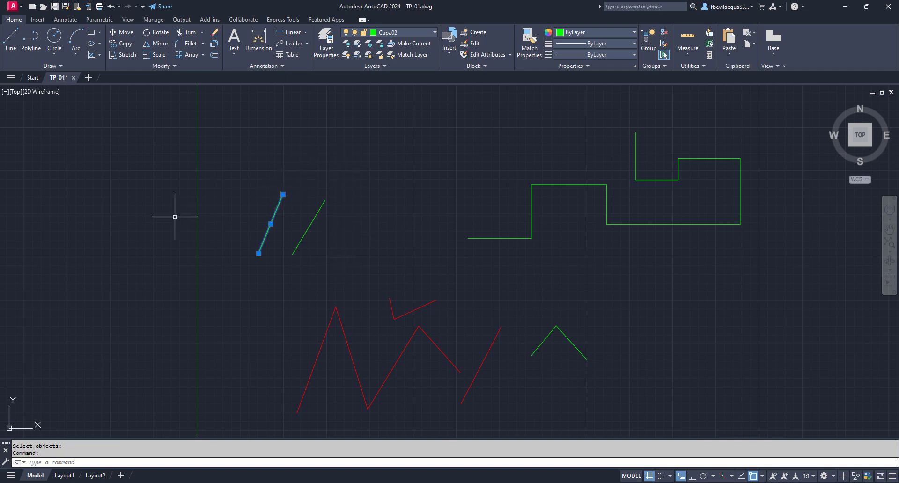
key(Escape)
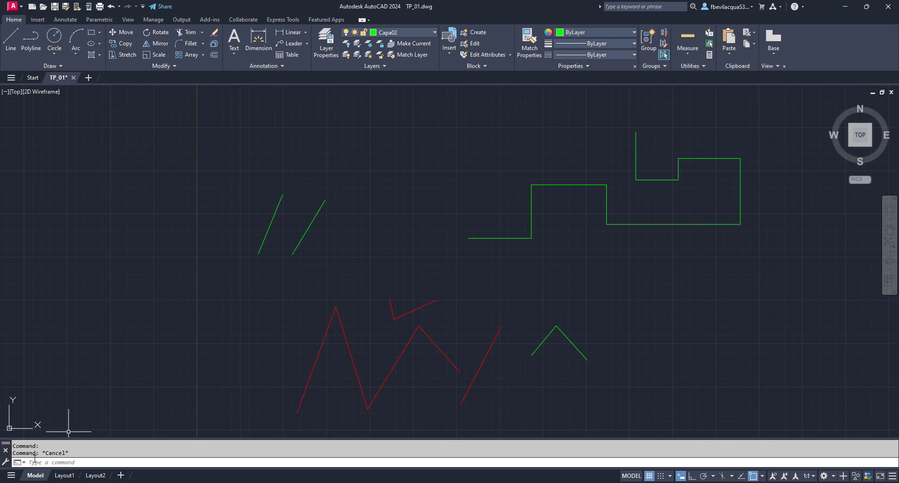
click(275, 211)
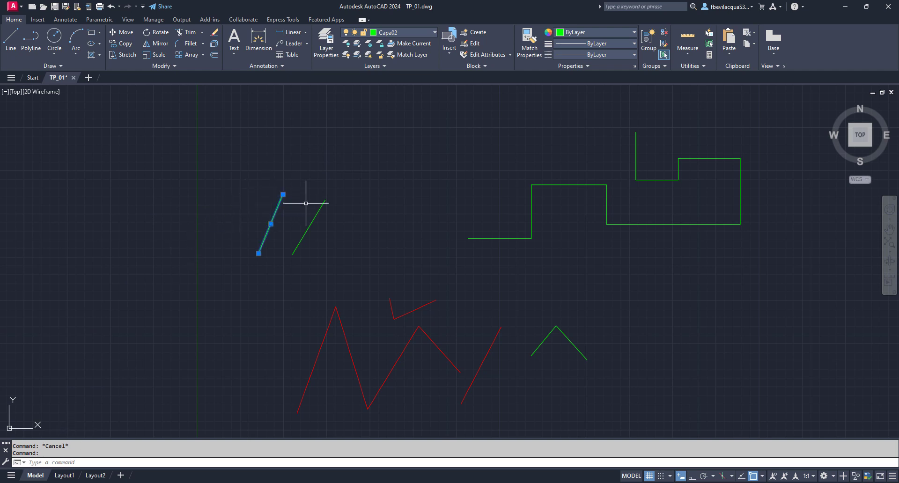
click(320, 211)
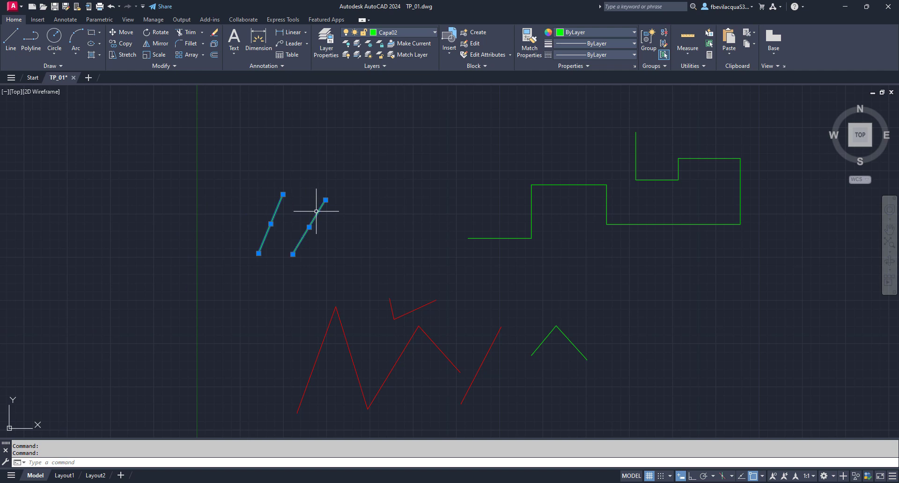
click(499, 239)
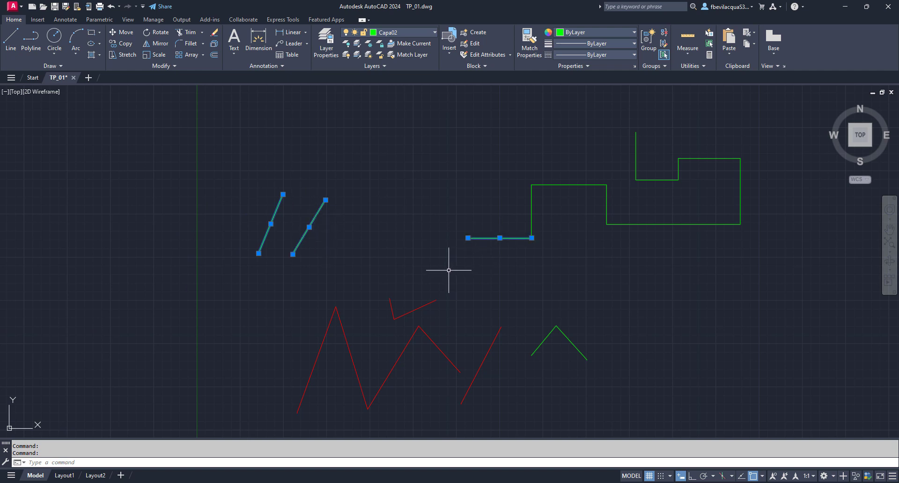
key(Delete)
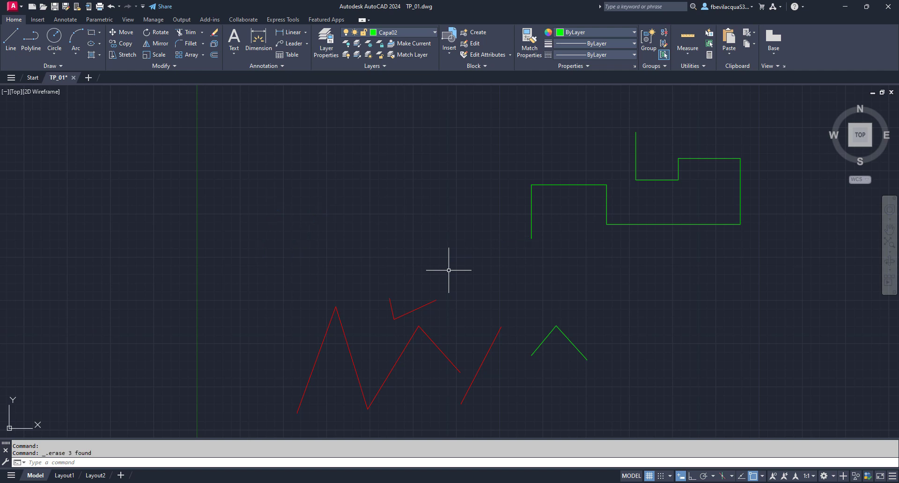
key(ctrl+z)
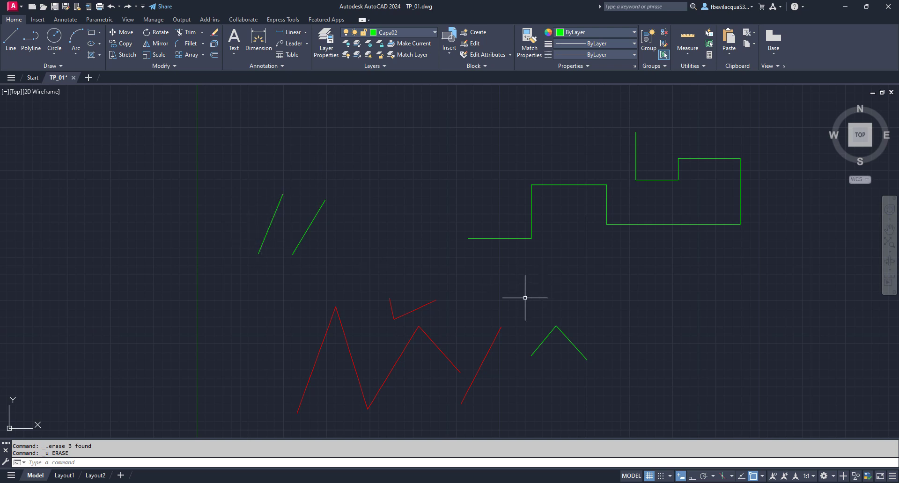
Window-select the two short green diagonals on the left and delete them.
click(380, 277)
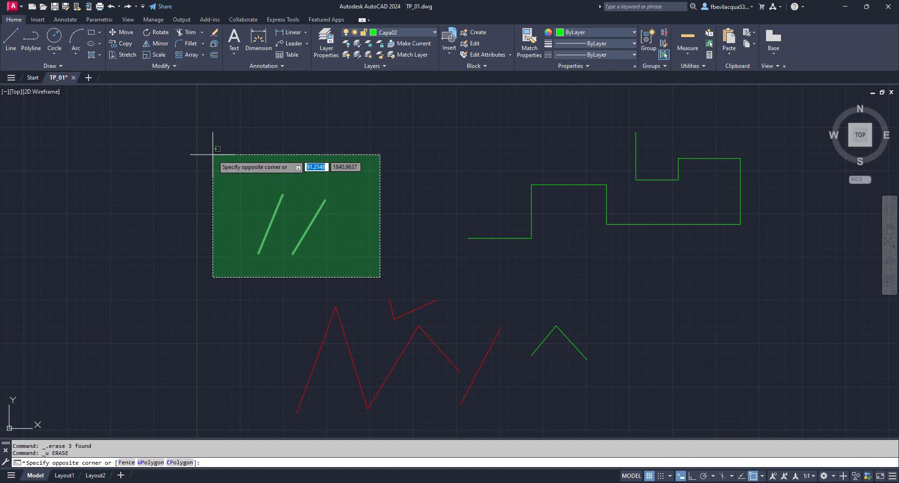
click(213, 155)
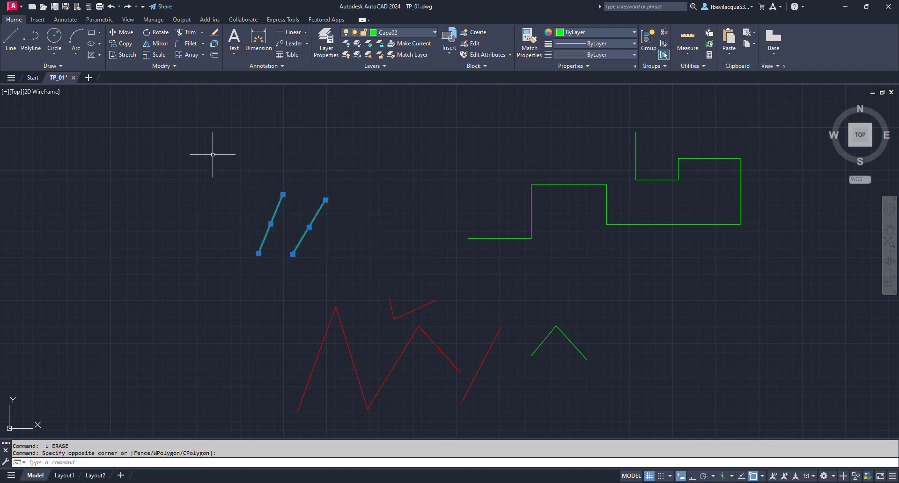
key(Escape)
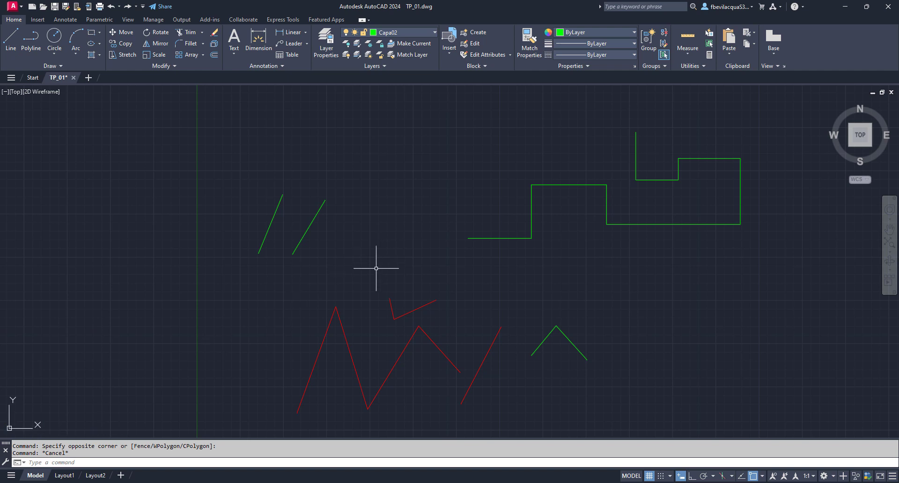
click(360, 279)
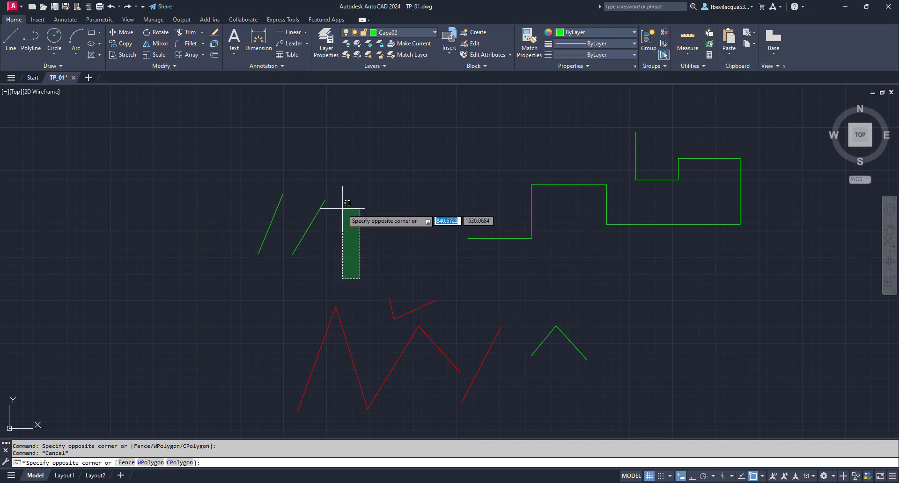
click(226, 150)
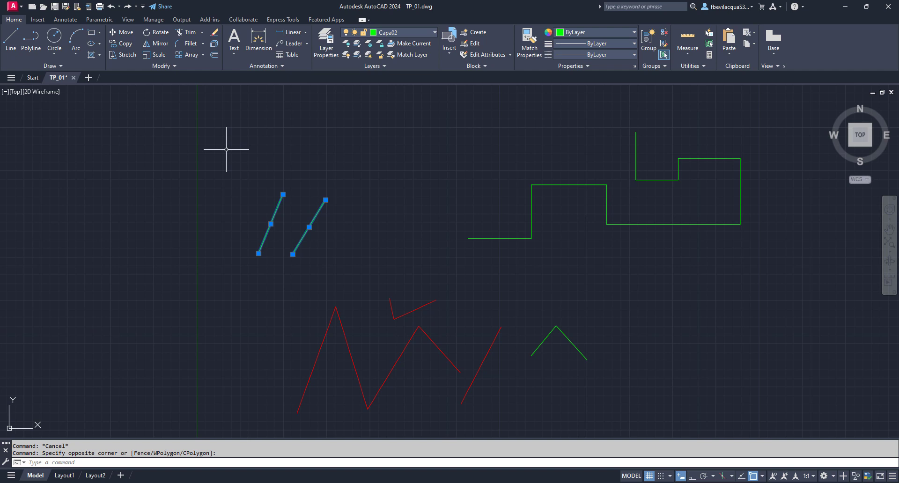
key(Delete)
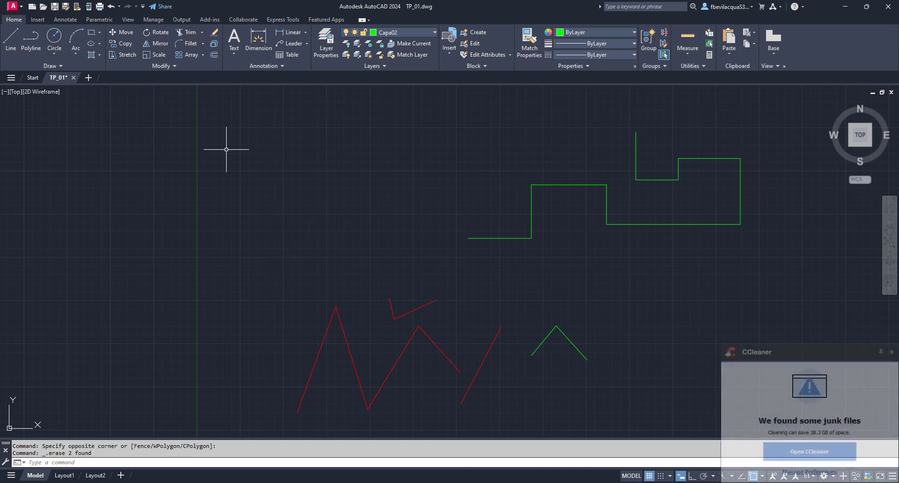
Cancel the window selection and zoom in on the red lines and small green V.
click(310, 245)
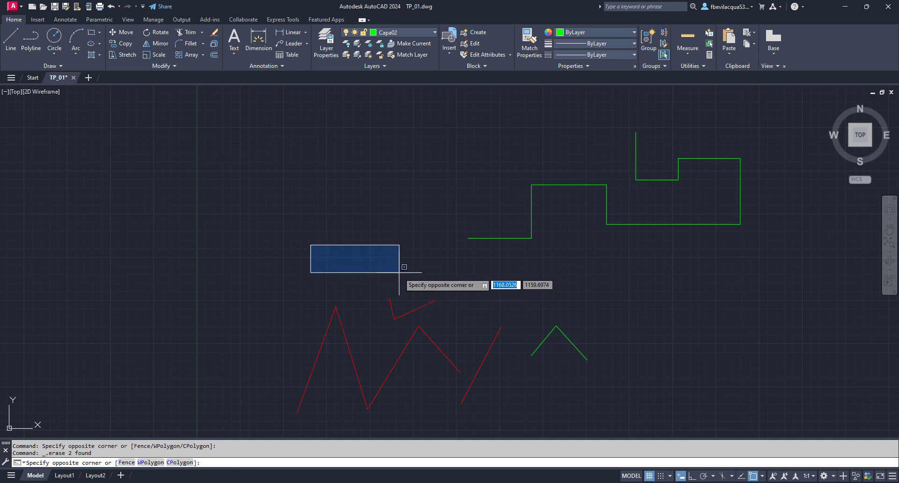
key(Escape)
scroll(473, 240, down, 2)
scroll(435, 337, up, 4)
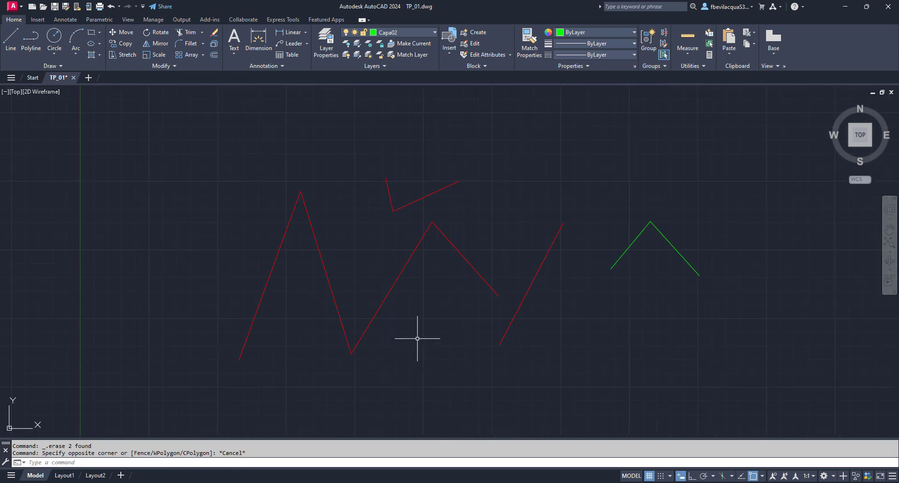
click(541, 383)
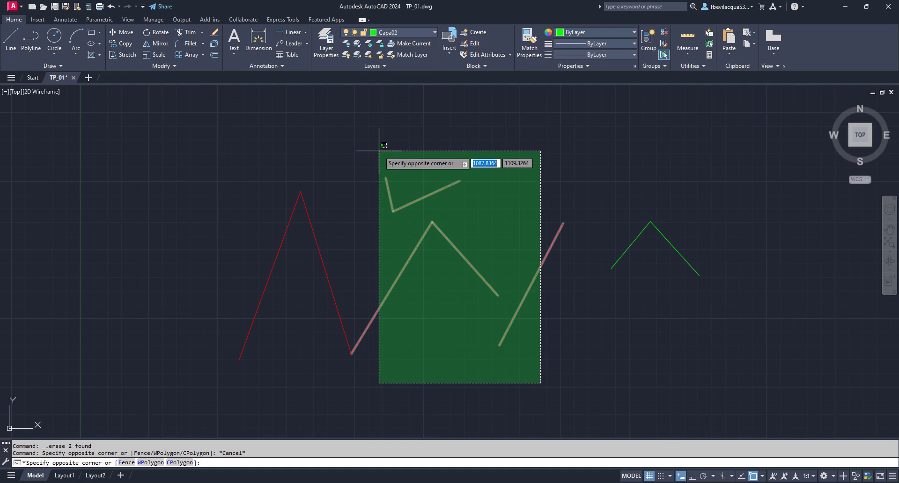
click(379, 151)
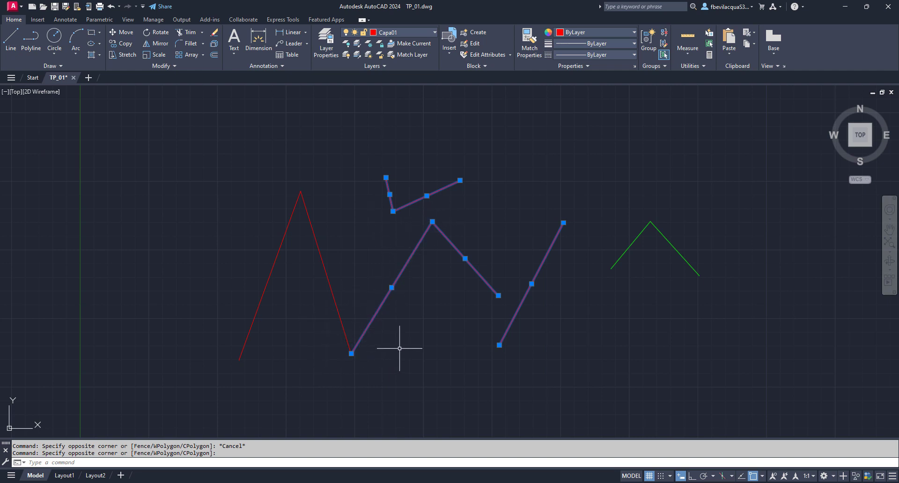
key(Escape)
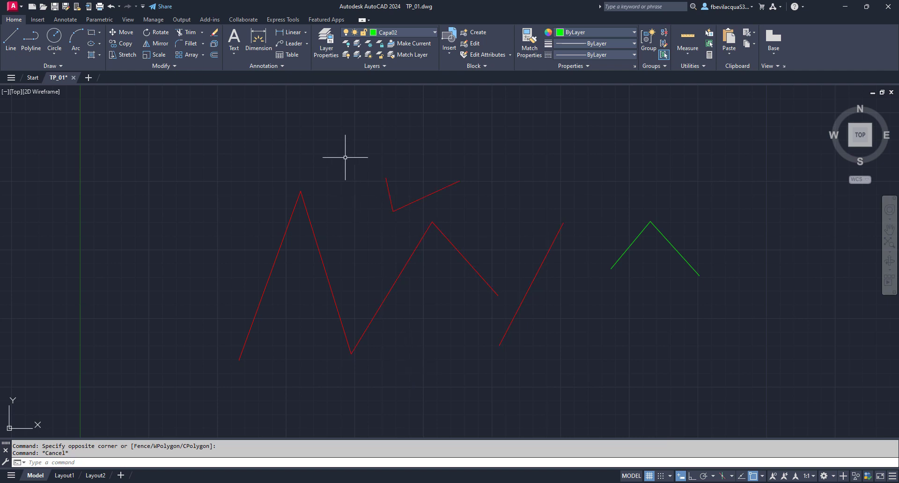
Erase the left red zigzag polyline with a crossing window and start the LINE command.
click(368, 158)
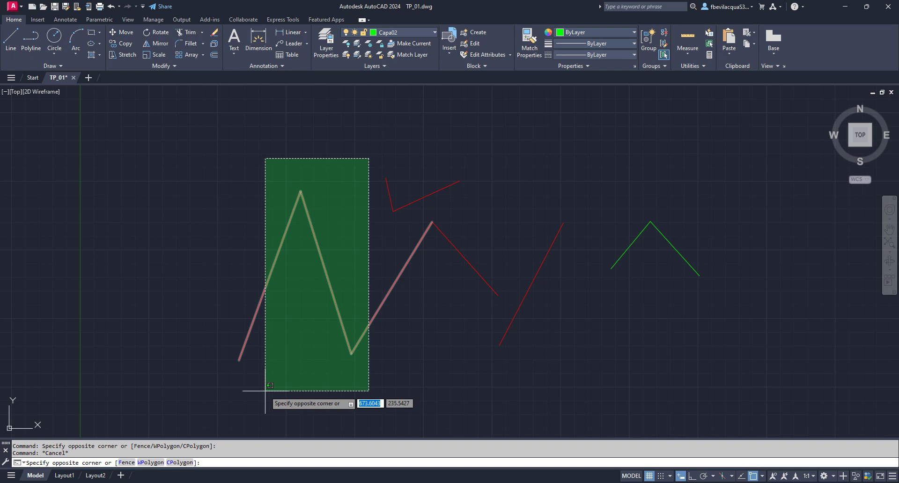
click(266, 391)
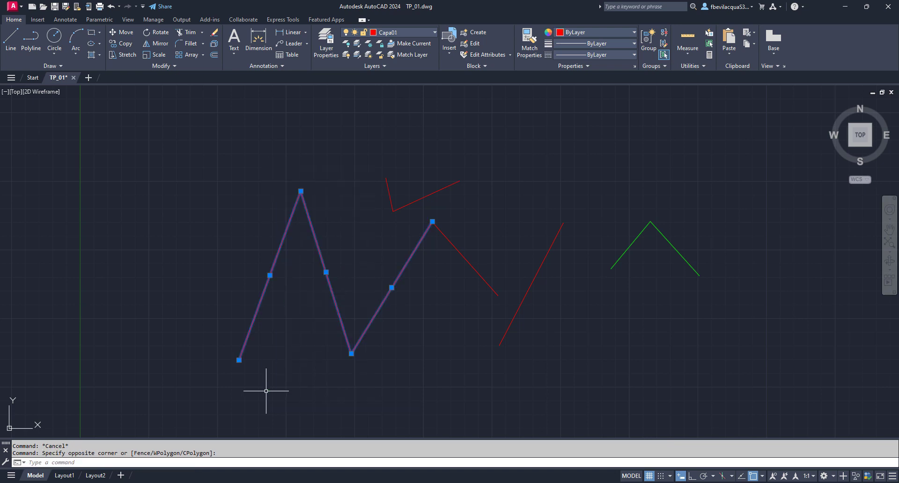
key(Delete)
text(l)
key(Return)
key(F9)
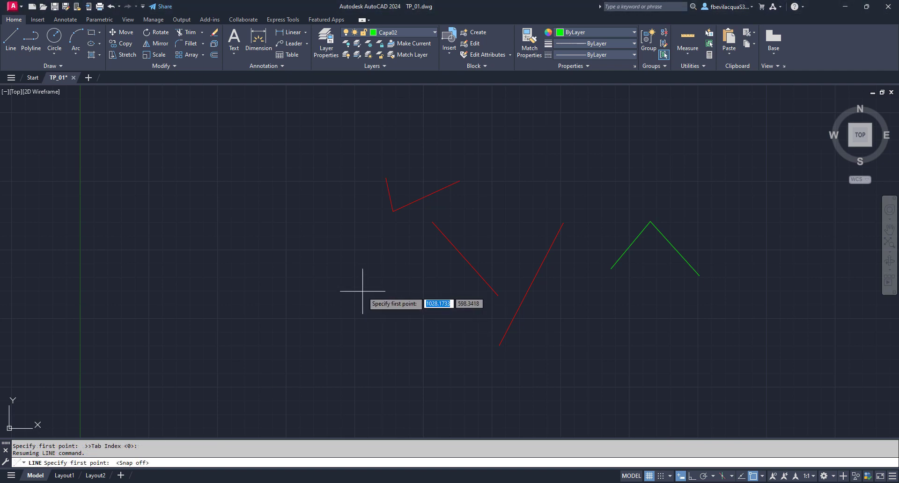
With Ortho on, draw a seven-segment green stepped outline in the upper left, then turn Ortho off.
click(693, 477)
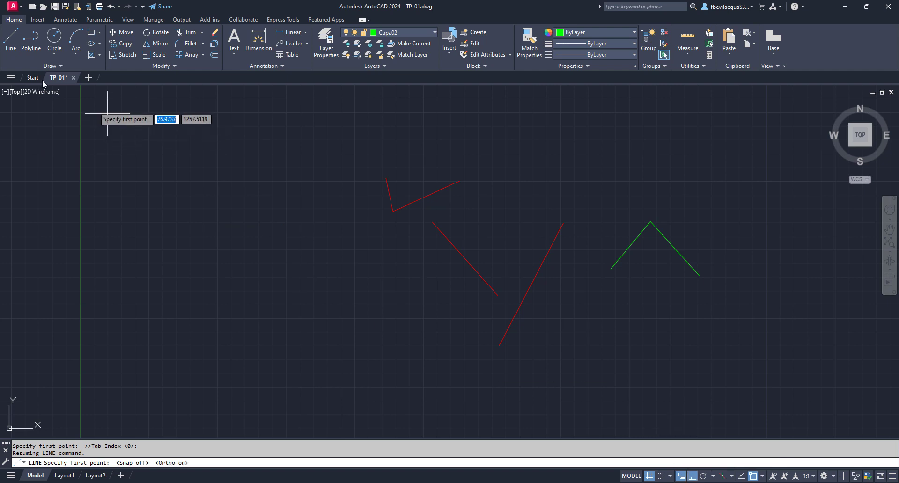
click(10, 40)
click(134, 145)
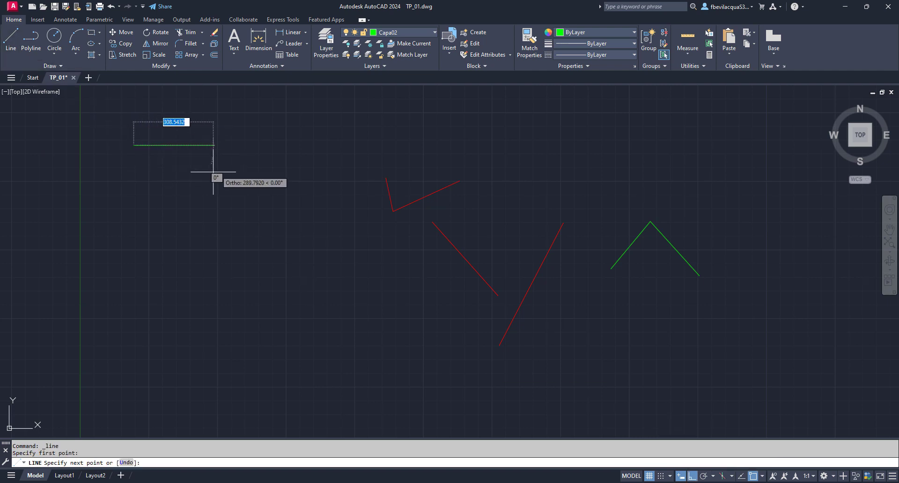
click(278, 146)
click(279, 206)
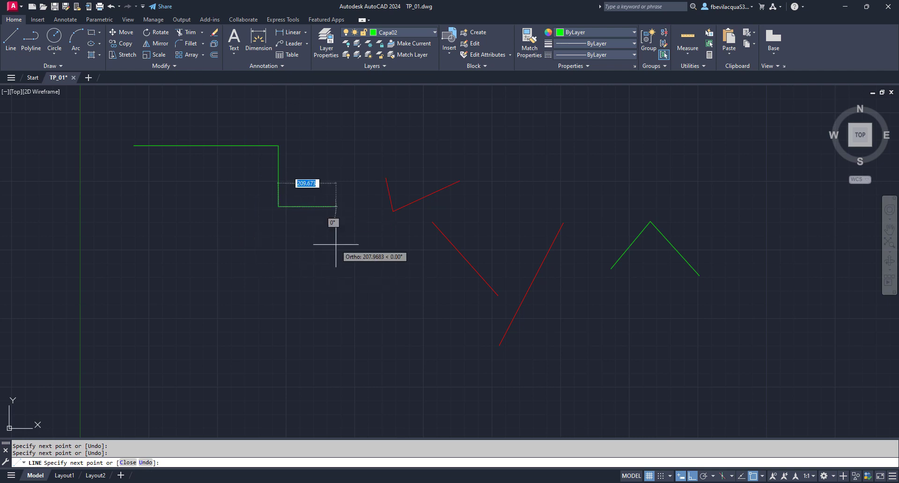
click(344, 206)
click(344, 282)
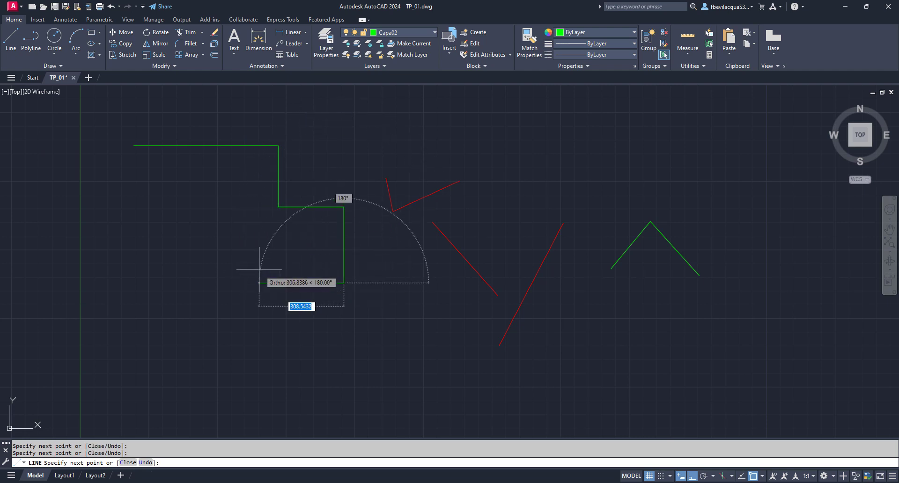
click(261, 283)
click(261, 311)
click(323, 311)
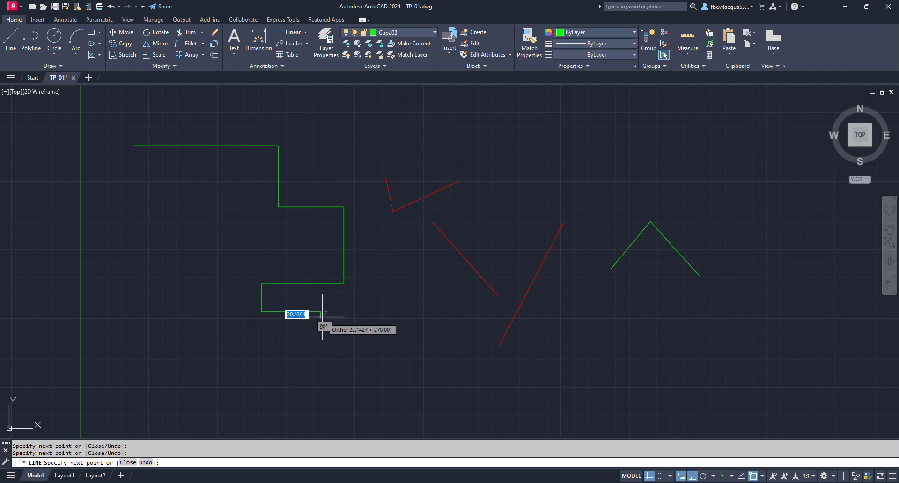
key(Return)
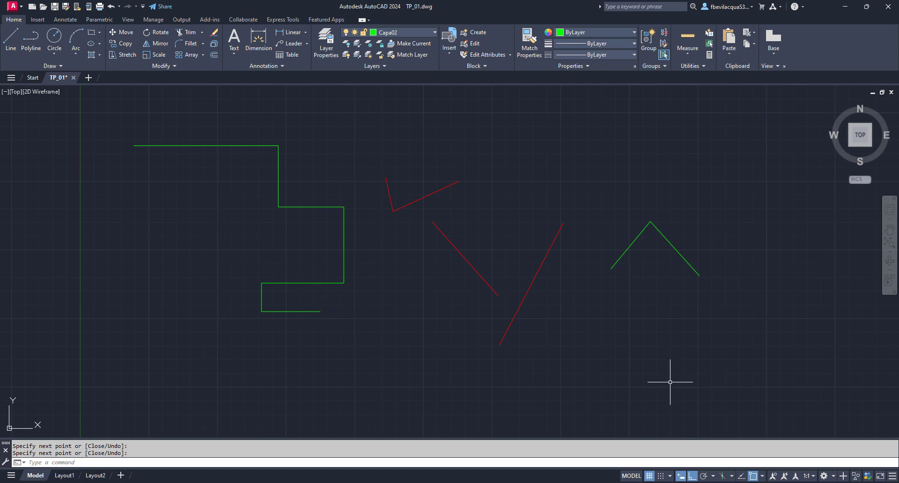
click(693, 476)
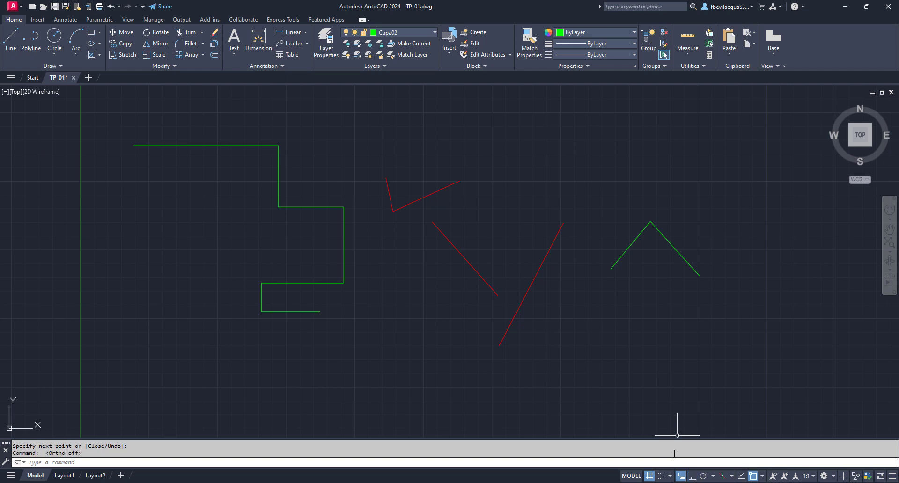
Start the new outline with a small V dip, a top edge and a notched right side.
click(661, 476)
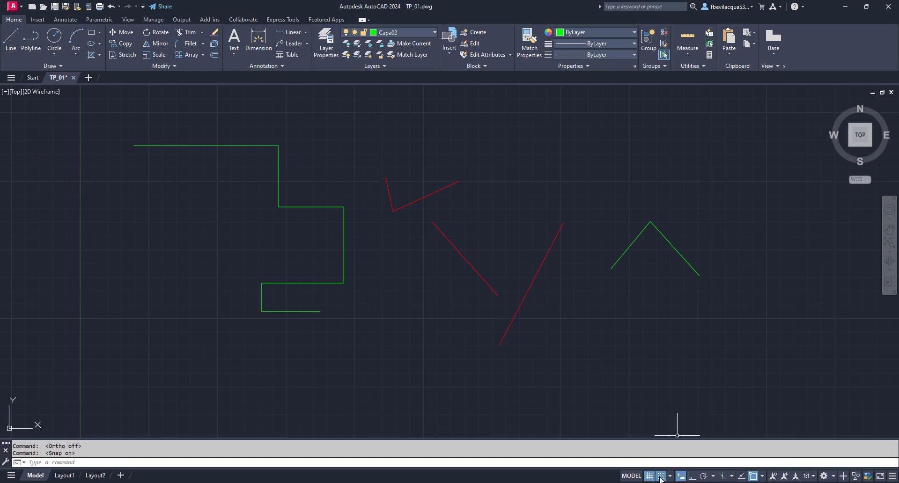
click(11, 38)
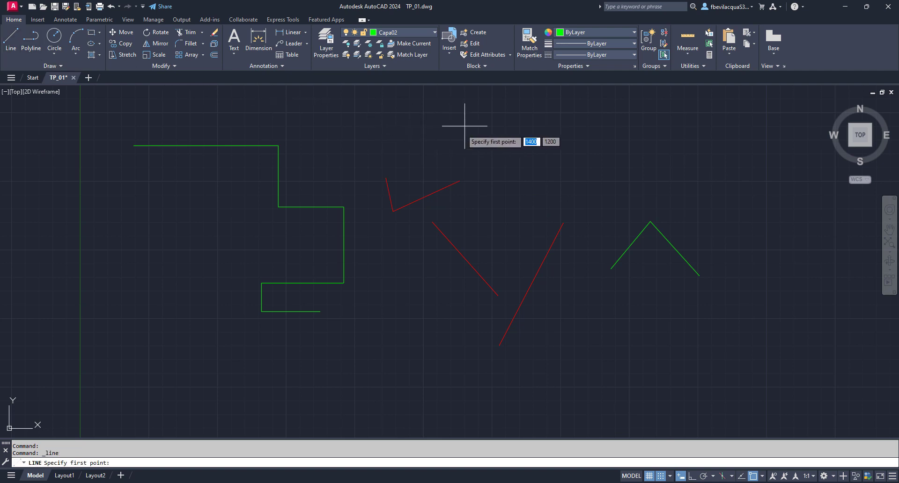
scroll(465, 126, up, 2)
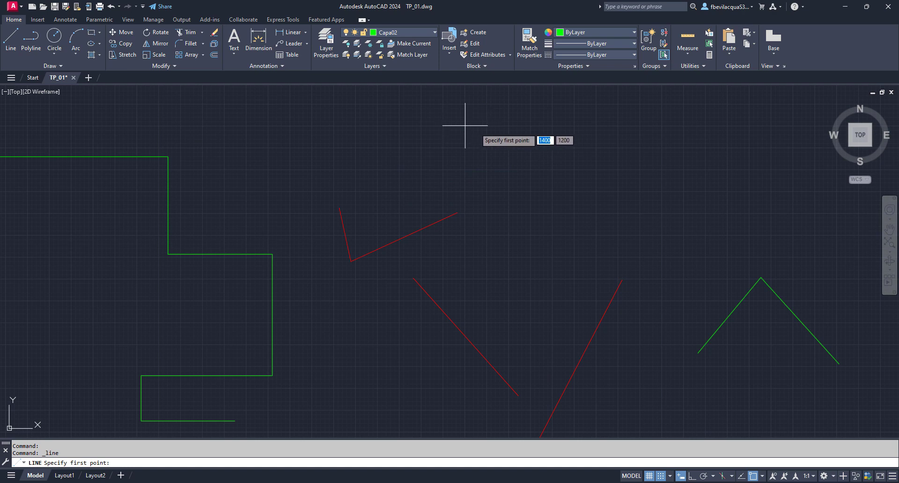
click(465, 125)
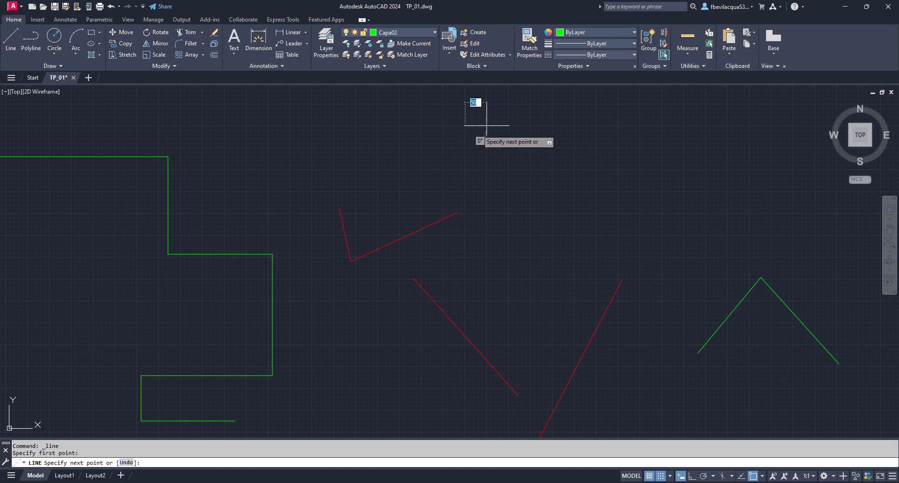
click(487, 147)
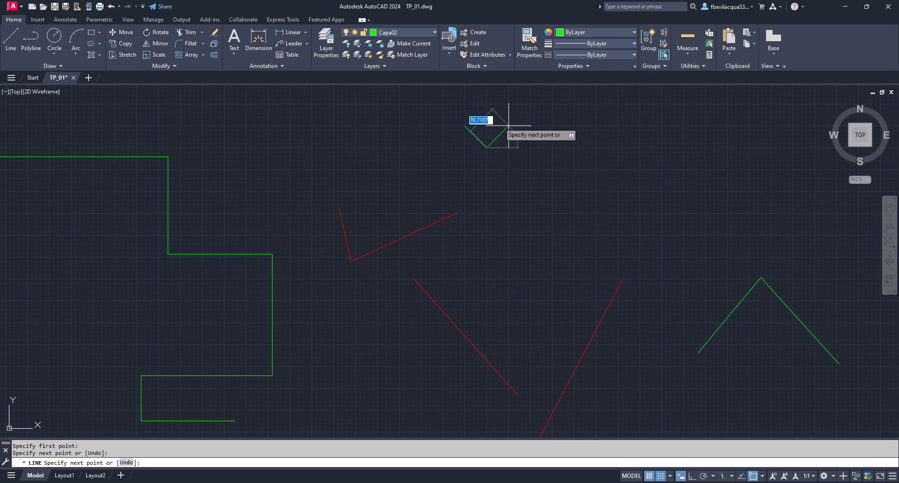
click(508, 125)
click(574, 125)
click(574, 170)
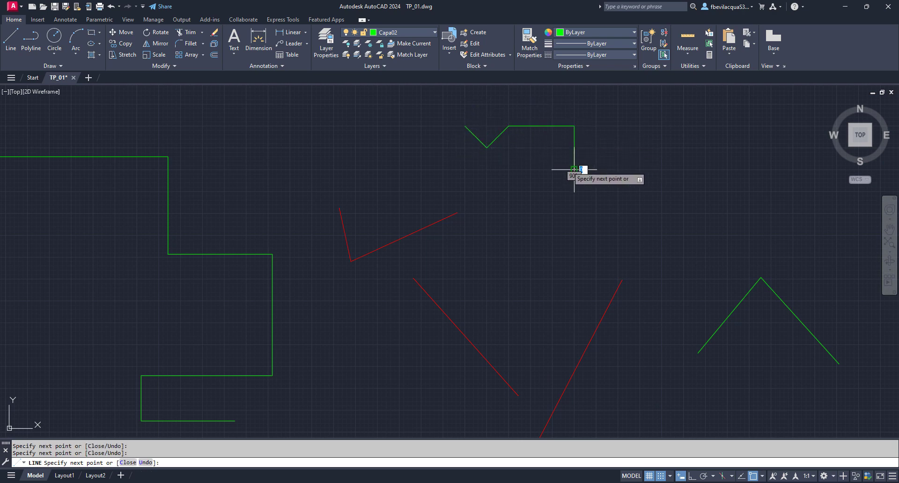
click(553, 170)
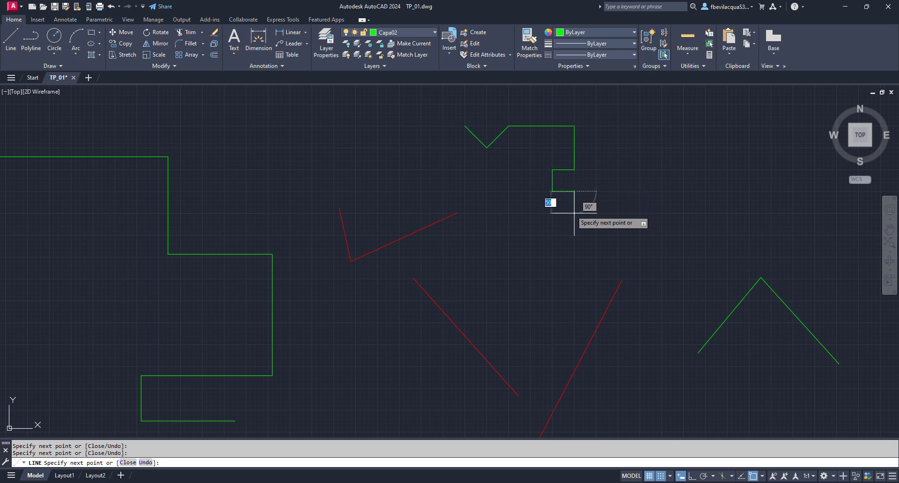
click(552, 191)
click(574, 191)
click(574, 235)
Add the lower steps, diagonal edges and far upper-left point, then close the outline.
click(531, 235)
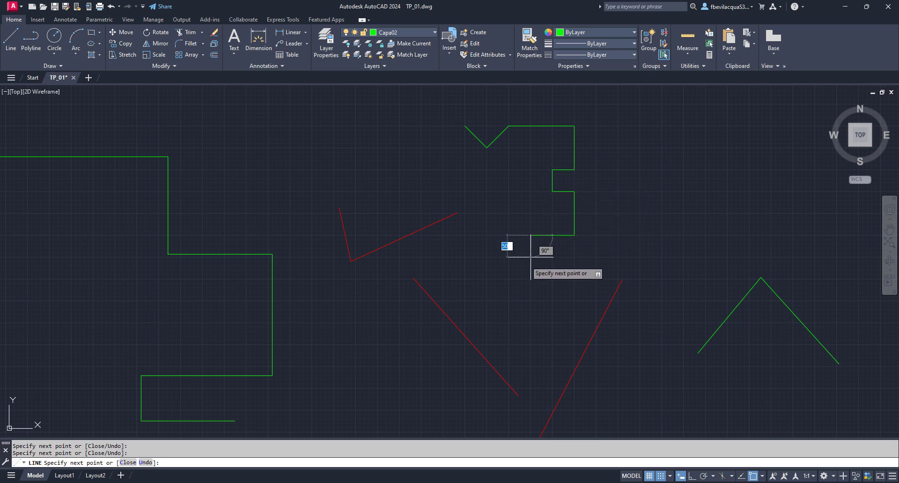
click(530, 279)
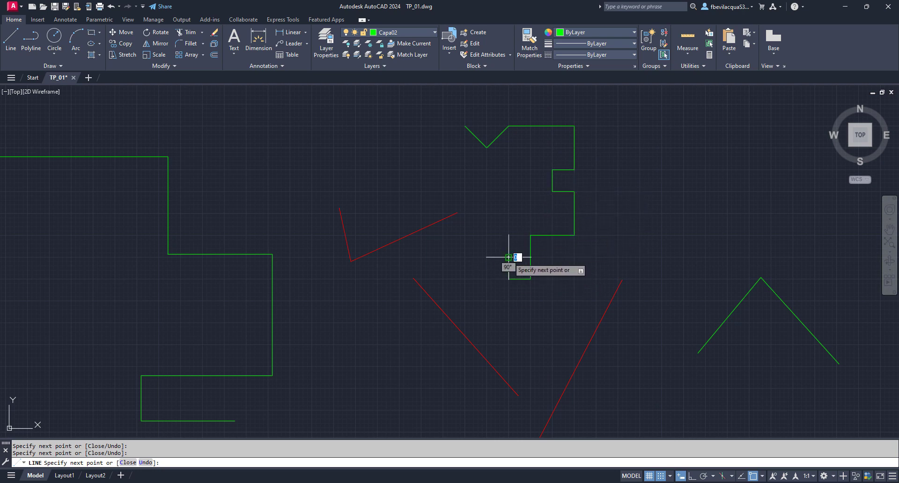
click(509, 280)
click(509, 257)
click(487, 257)
click(466, 235)
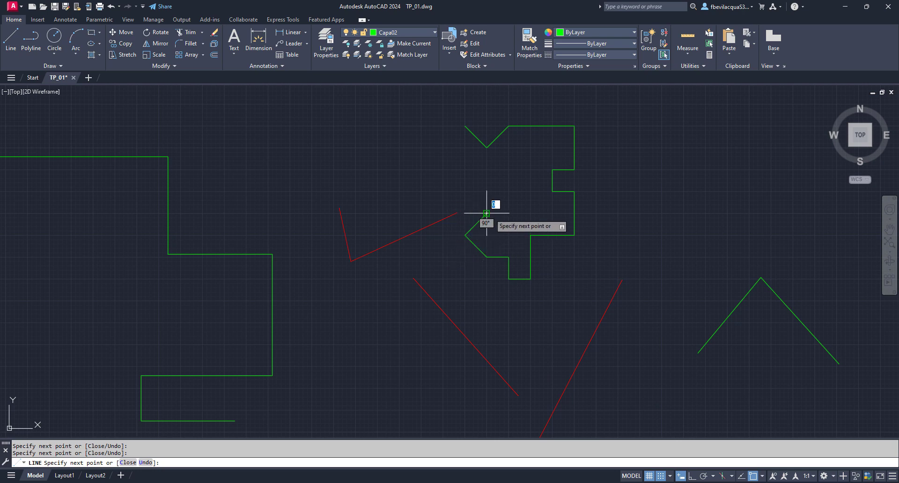
click(487, 213)
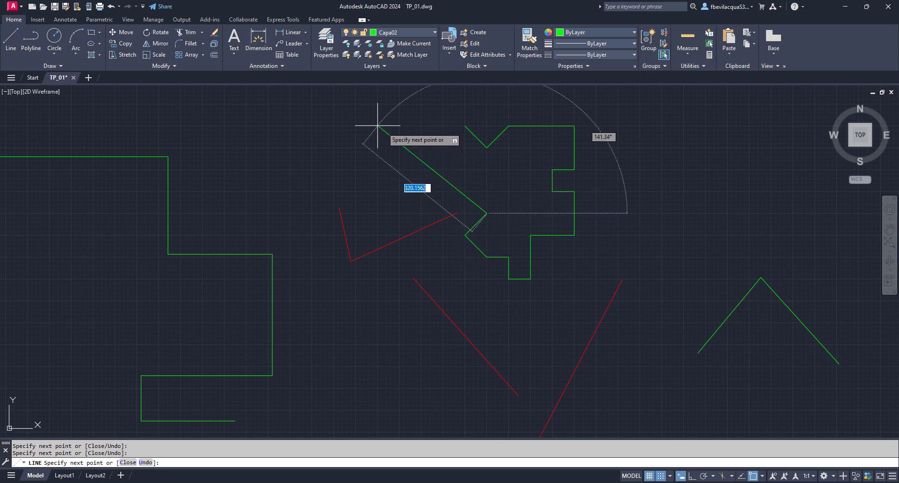
click(377, 125)
click(466, 125)
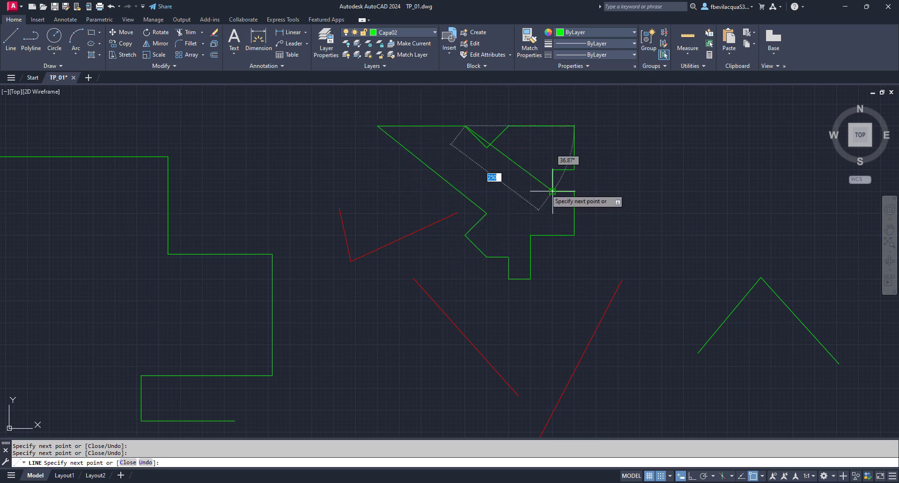
click(552, 191)
key(Return)
scroll(494, 156, down, 4)
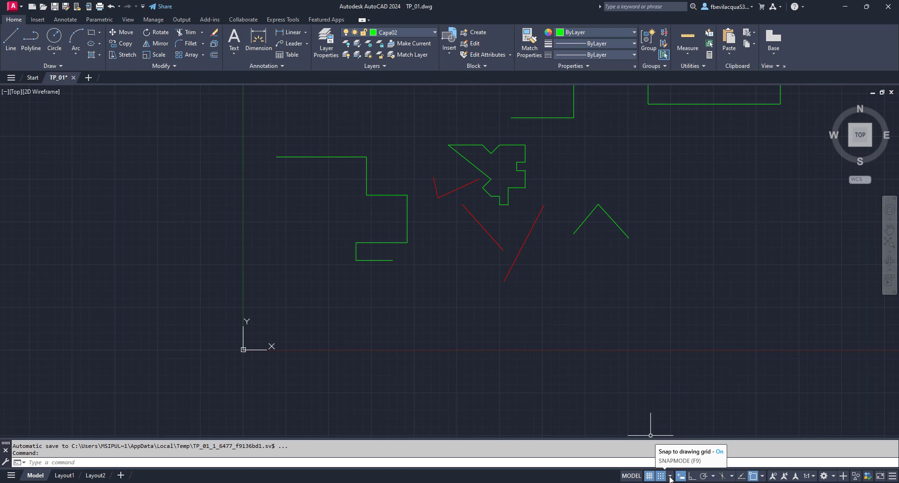
Set snap X and Y spacing to 100 in Drafting Settings and confirm.
click(670, 477)
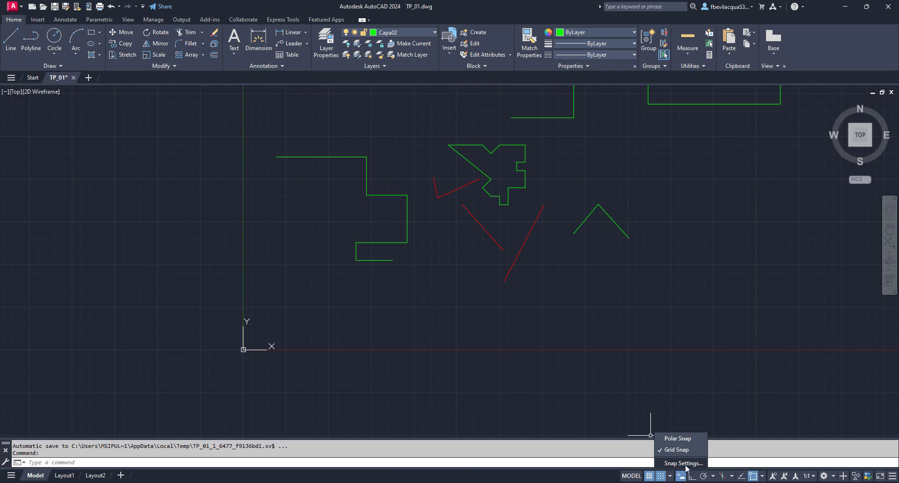
click(690, 463)
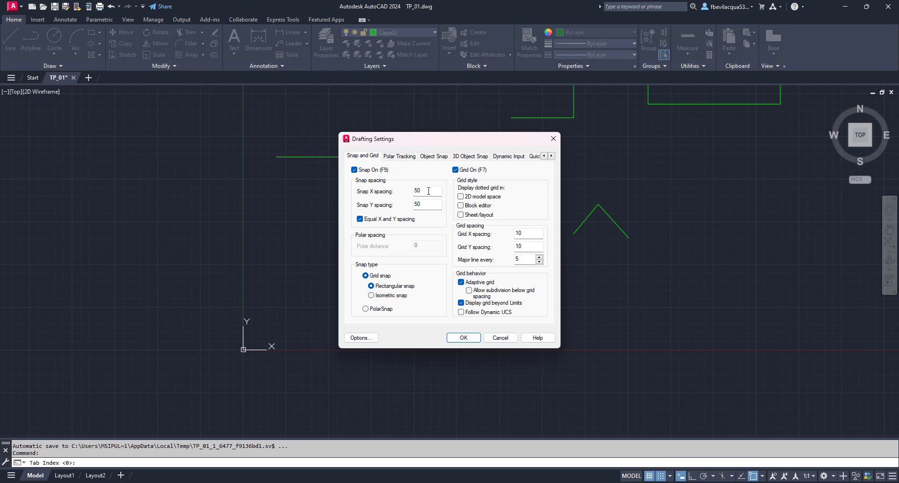
drag(429, 192, 409, 194)
click(423, 205)
drag(431, 187, 417, 190)
click(427, 205)
double_click(411, 190)
click(431, 207)
click(464, 337)
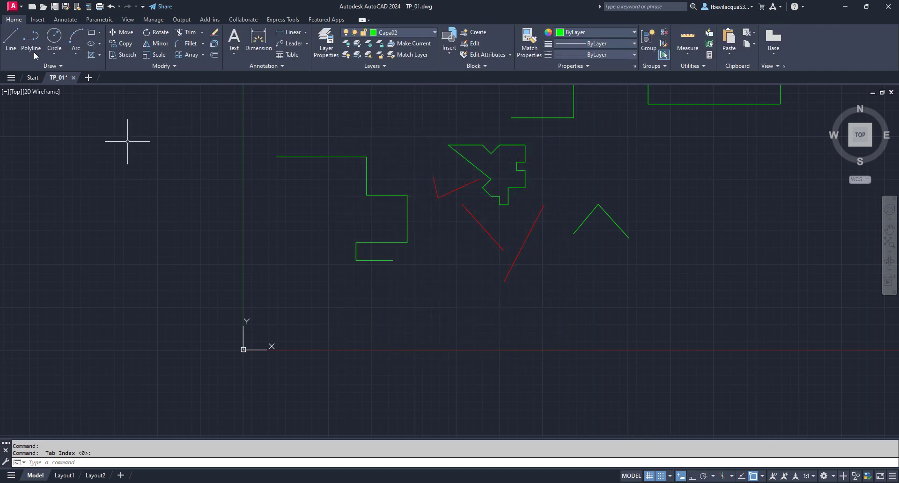
Start a green line near the origin with a vertical drop, undoing a trial diagonal step.
click(10, 41)
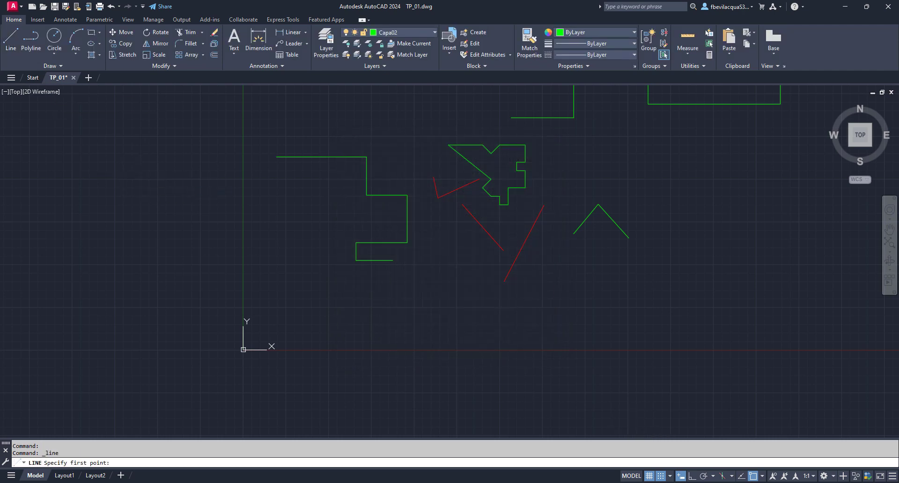
click(157, 156)
click(157, 179)
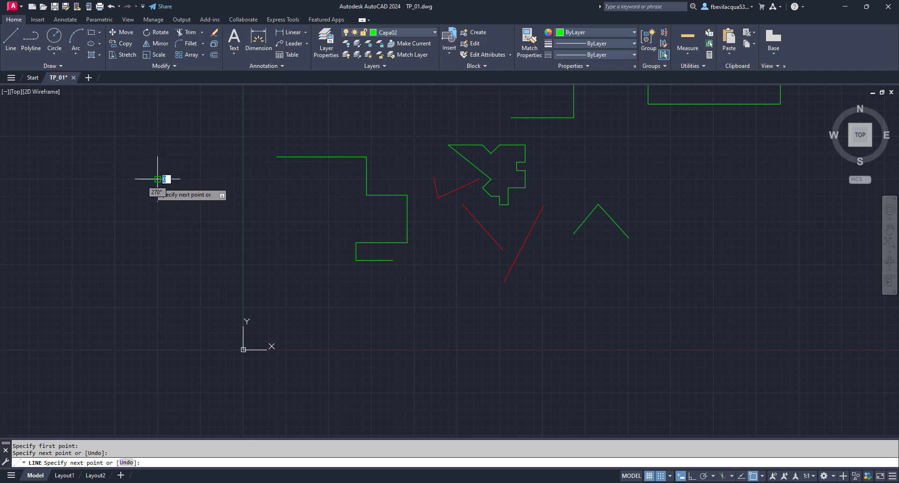
click(158, 195)
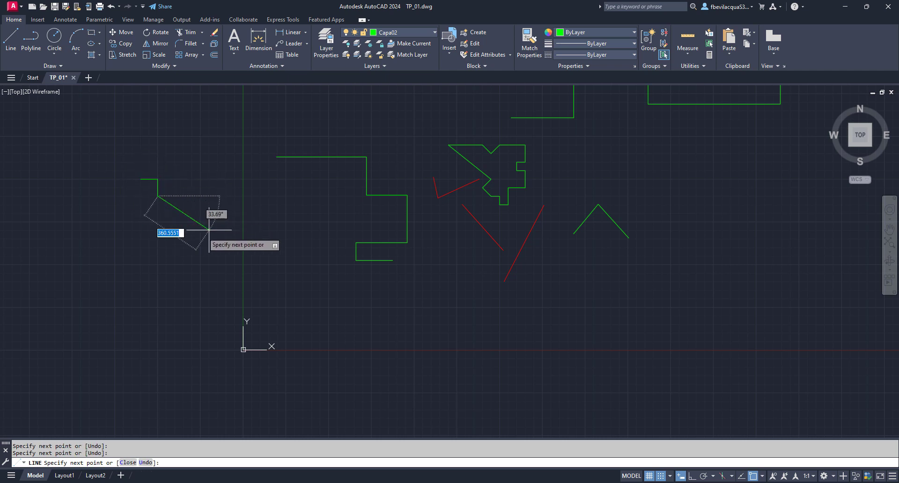
click(175, 229)
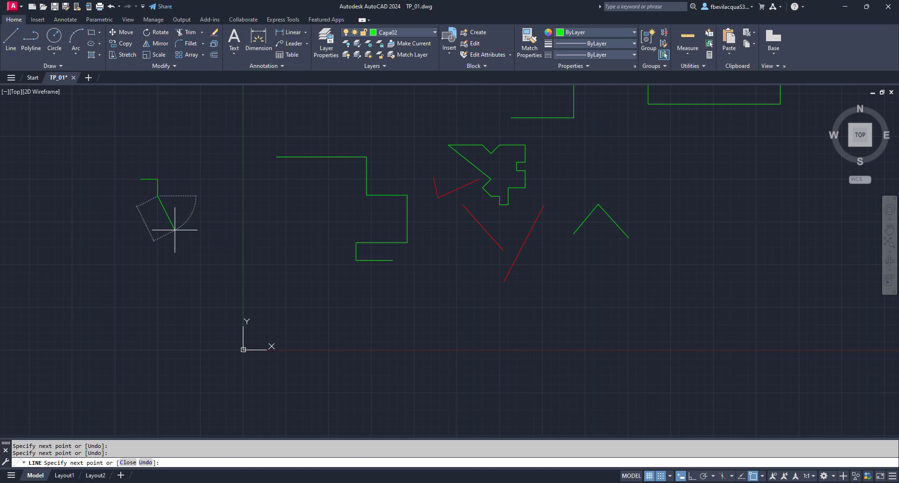
click(192, 230)
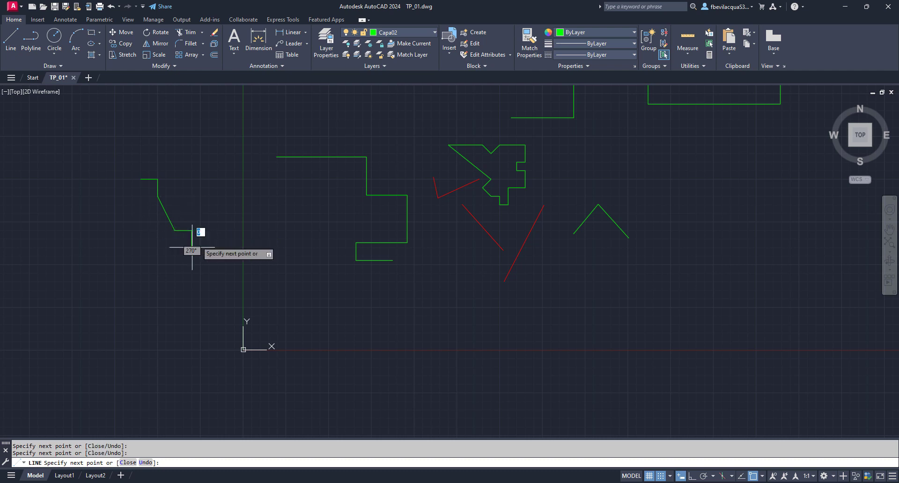
scroll(155, 184, up, 10)
key(ctrl+z)
key(ctrl+z)
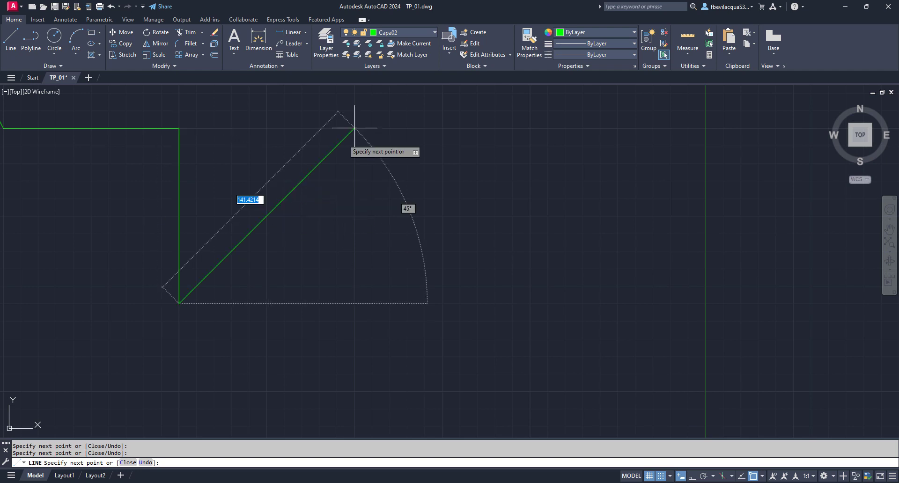
Add long vertical and horizontal green segments, then select a green segment to inspect it.
click(530, 128)
click(530, 303)
scroll(530, 303, down, 10)
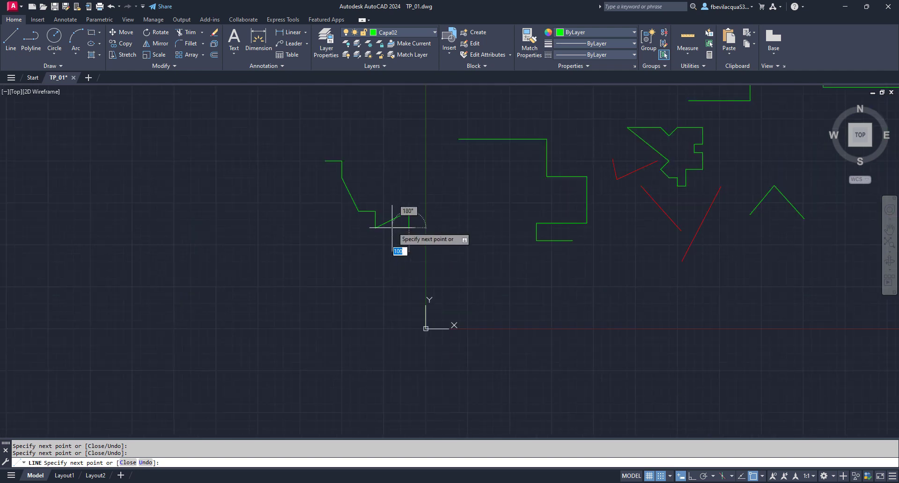
scroll(401, 239, up, 4)
click(460, 214)
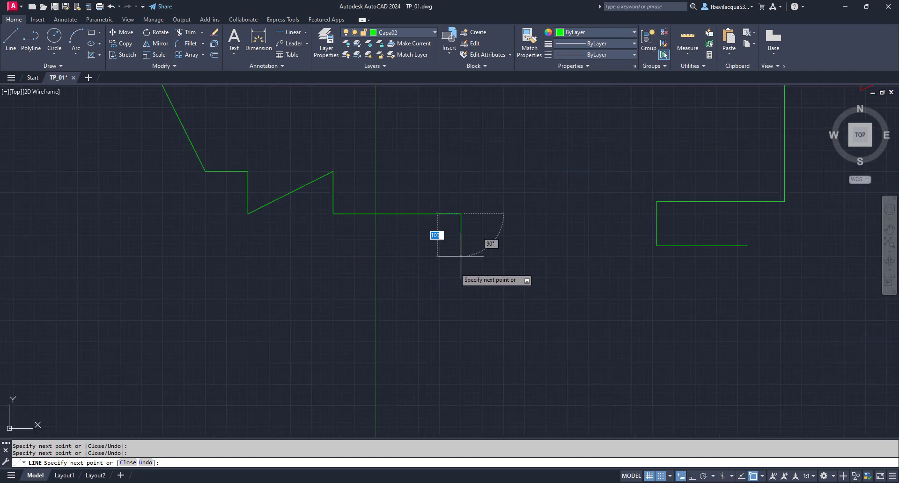
click(461, 299)
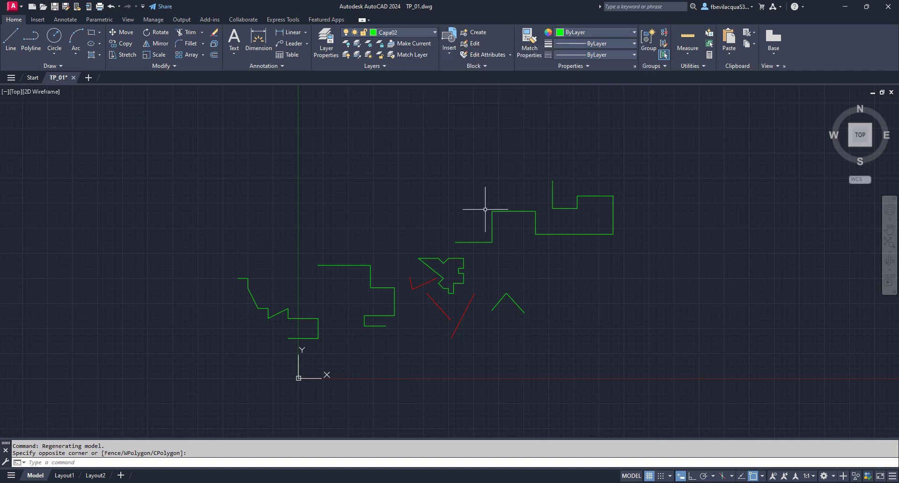
click(511, 211)
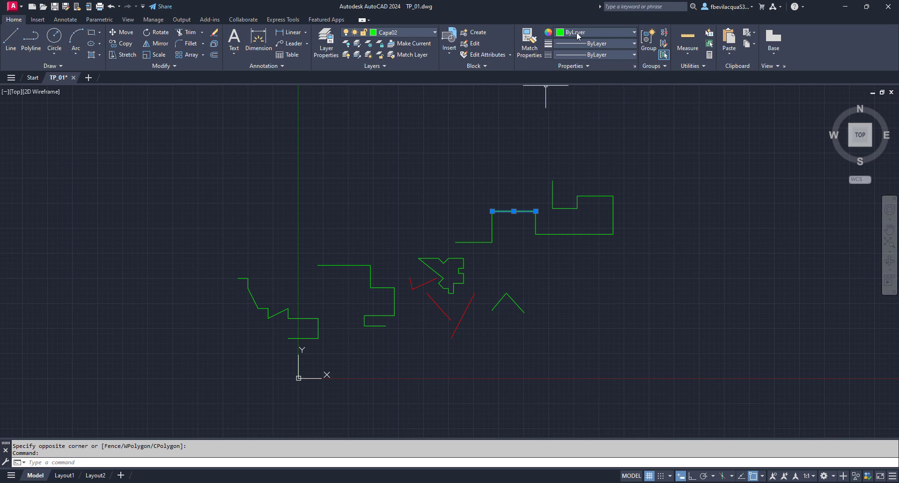
key(Escape)
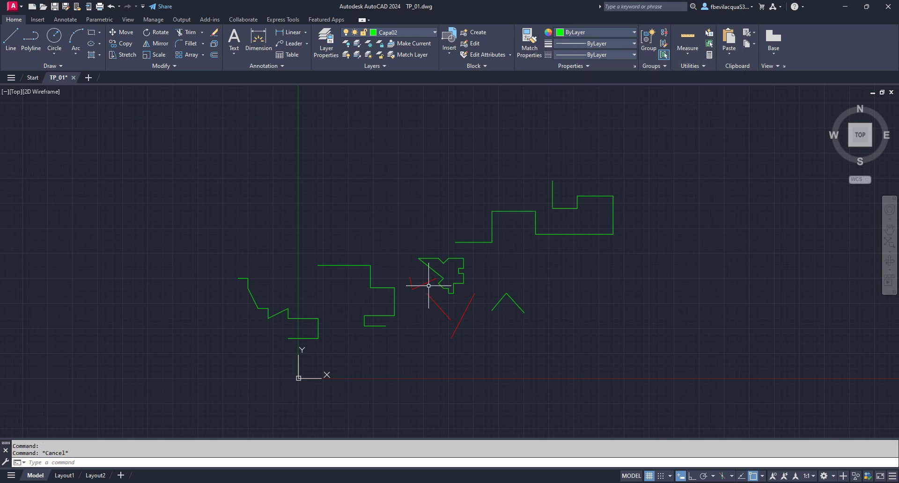
click(428, 284)
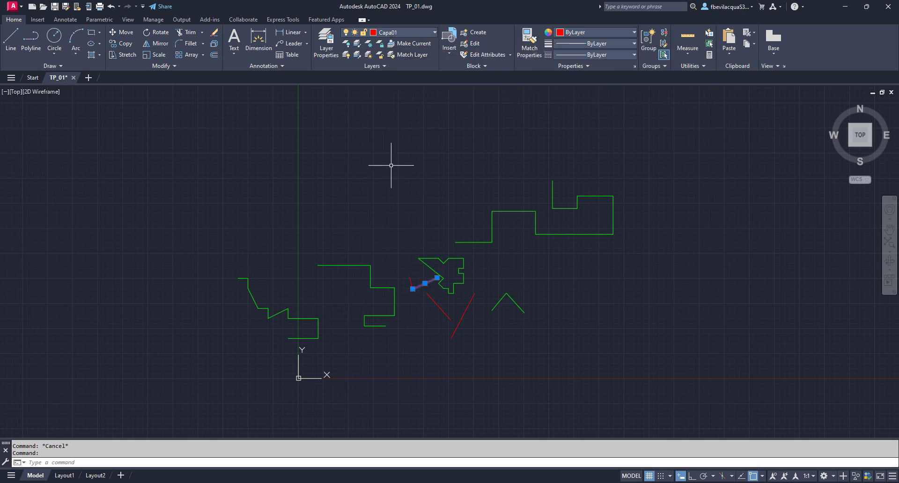
key(Escape)
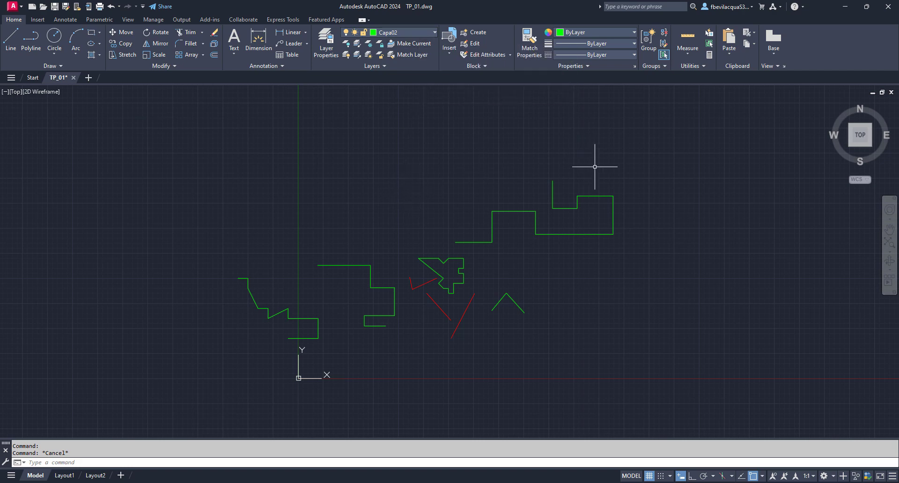
Make Blue the current colour and draw a five-segment blue zigzag above the outlines.
click(635, 33)
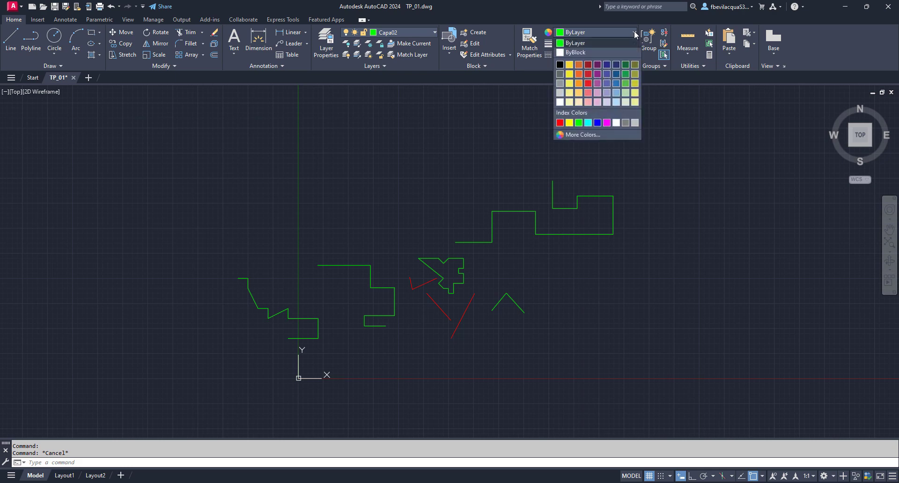
click(597, 123)
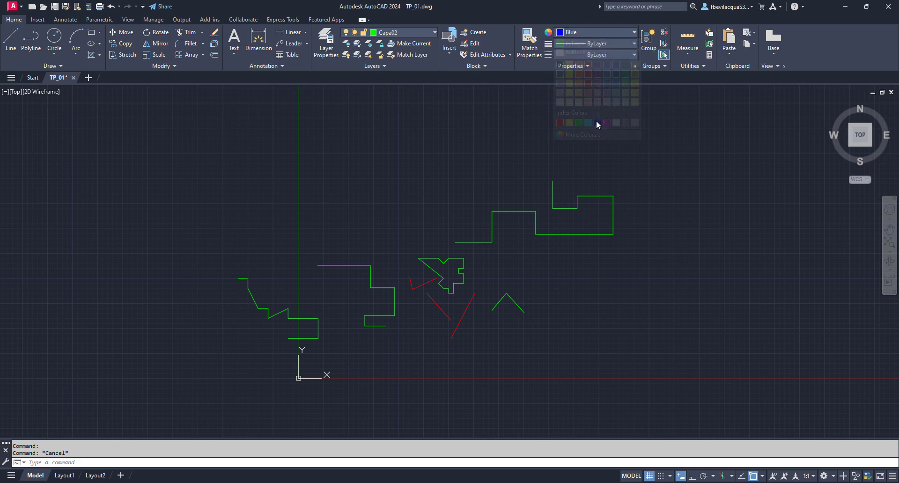
click(10, 37)
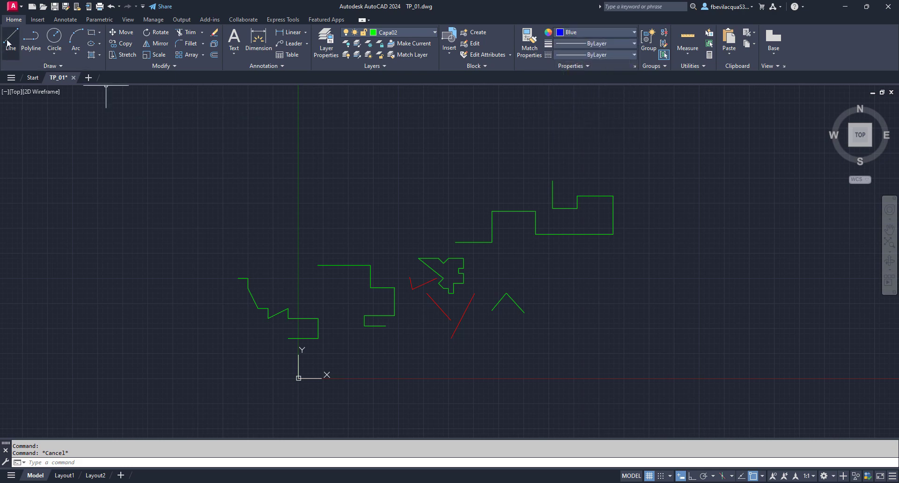
click(423, 186)
click(474, 146)
click(494, 183)
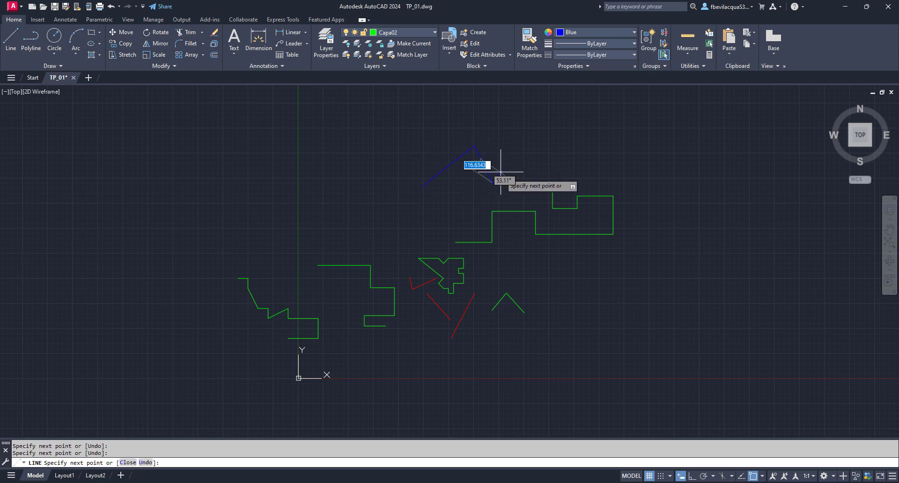
click(531, 144)
click(537, 182)
click(575, 146)
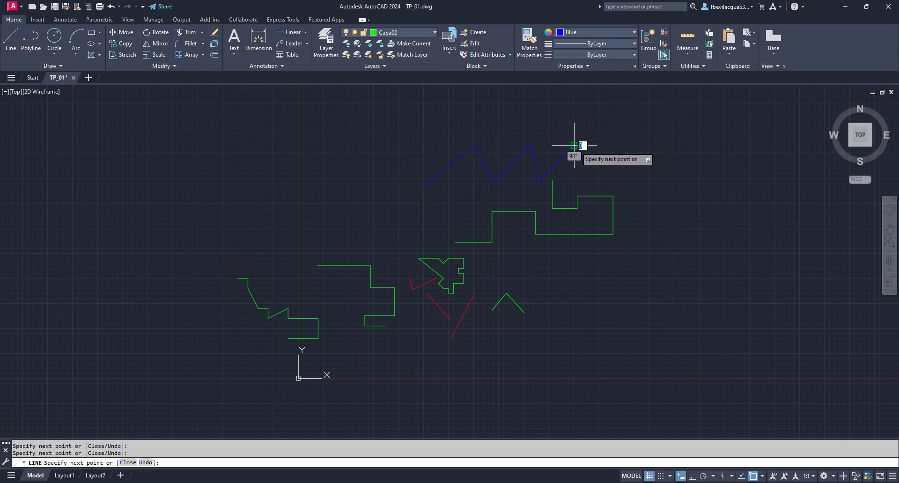
key(Return)
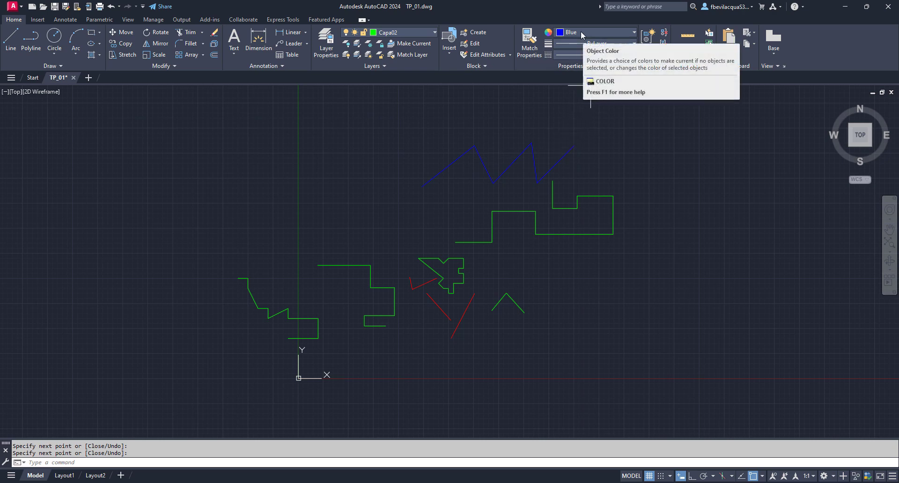
Crossing-select the blue zigzag polyline and delete it.
click(622, 117)
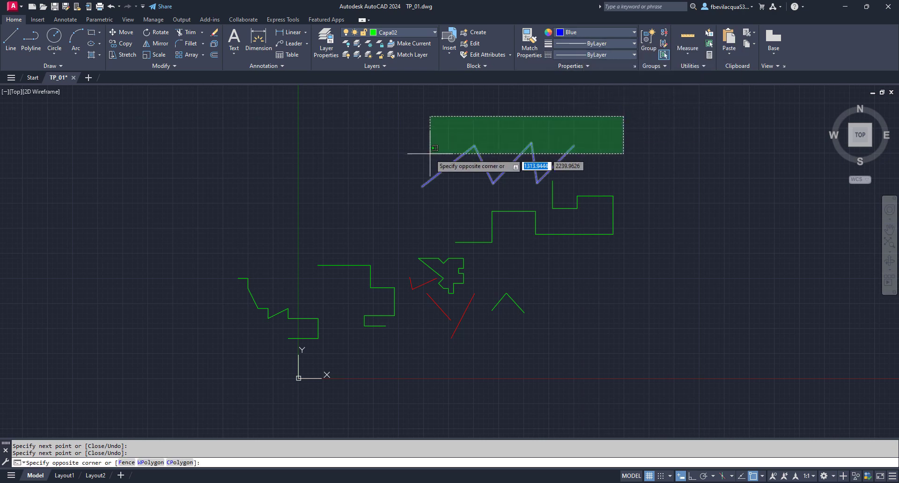
click(429, 155)
key(Delete)
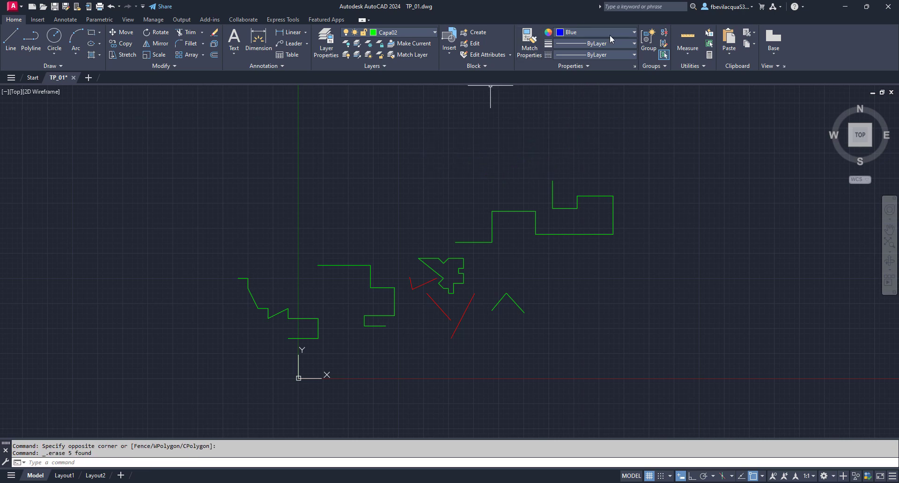
Change the current object colour from Blue to ByLayer, then float and close the Properties palette.
click(609, 34)
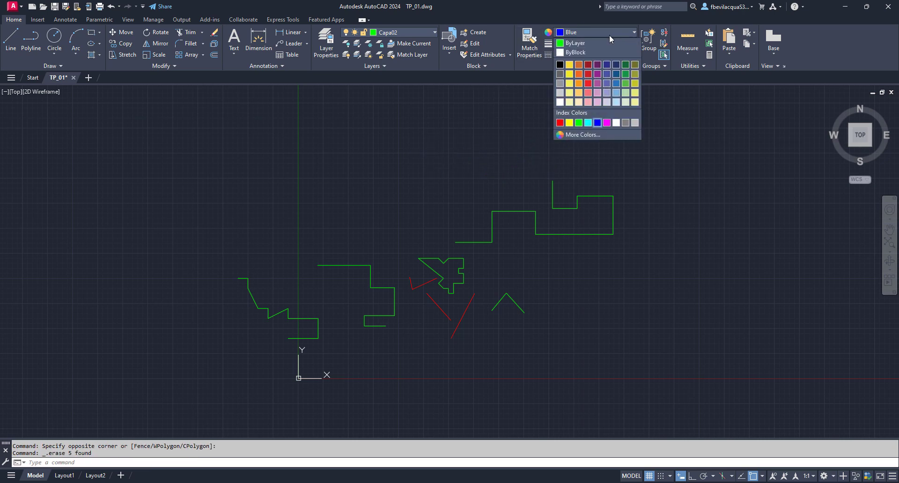
click(580, 43)
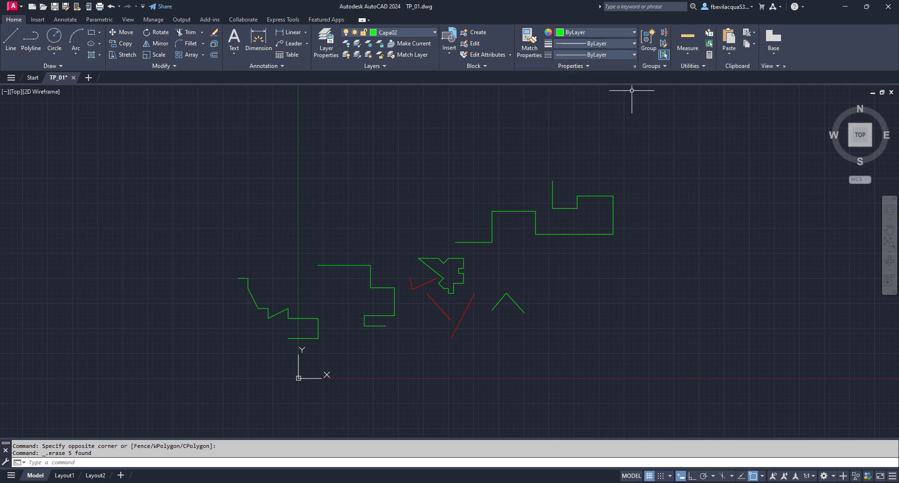
click(634, 66)
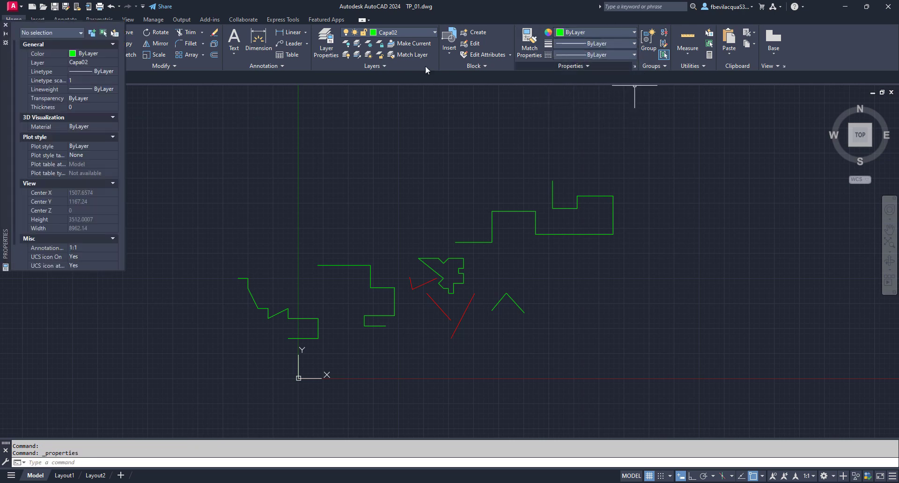
drag(6, 68, 323, 148)
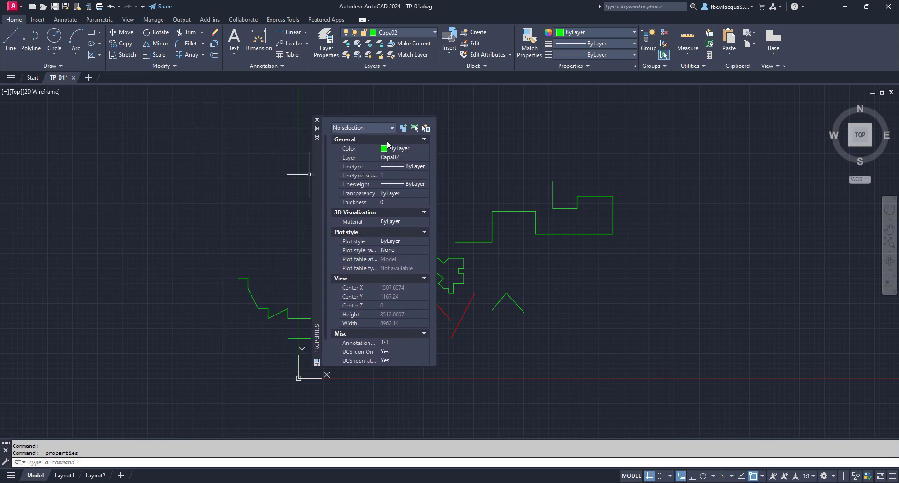
click(317, 120)
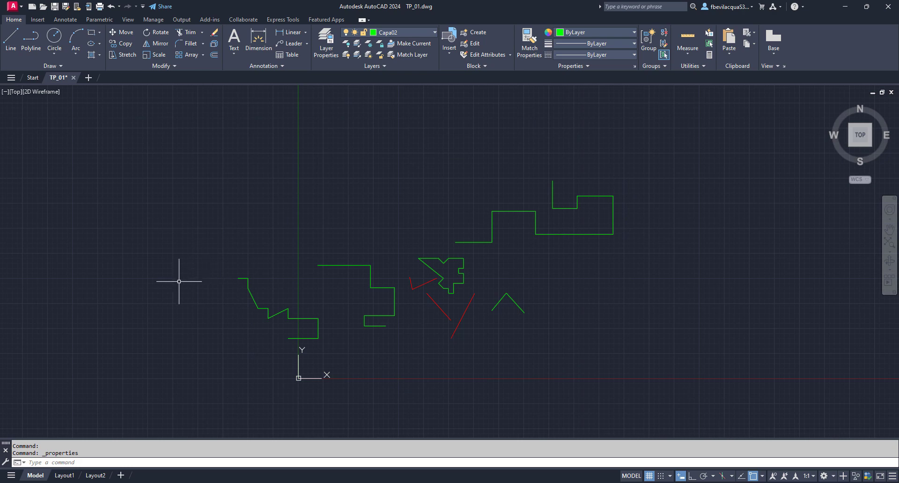
mouse_move(65, 476)
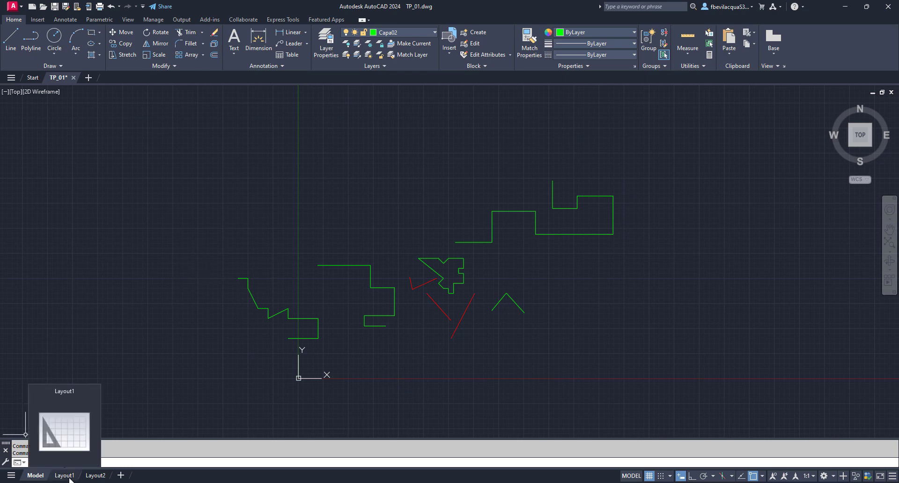
Compare the Model, Layout1 and Layout2 tabs, finishing on the Layout1 paper sheet.
click(64, 475)
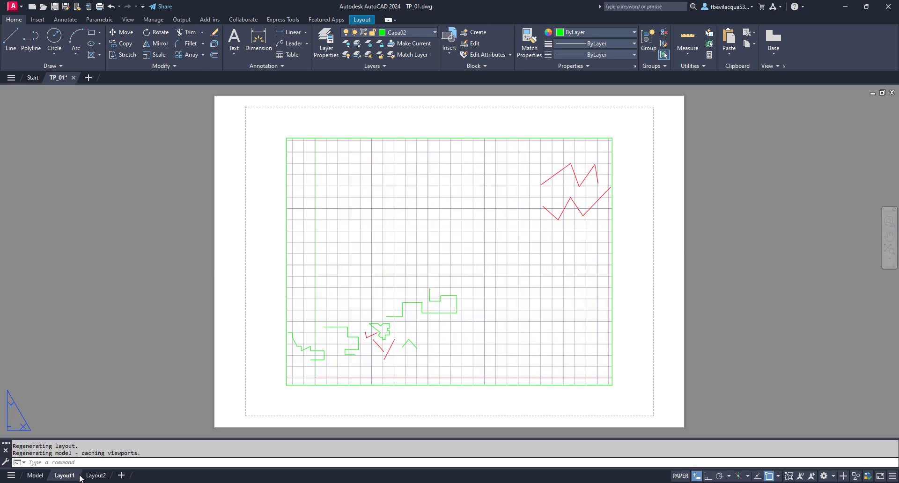
click(61, 476)
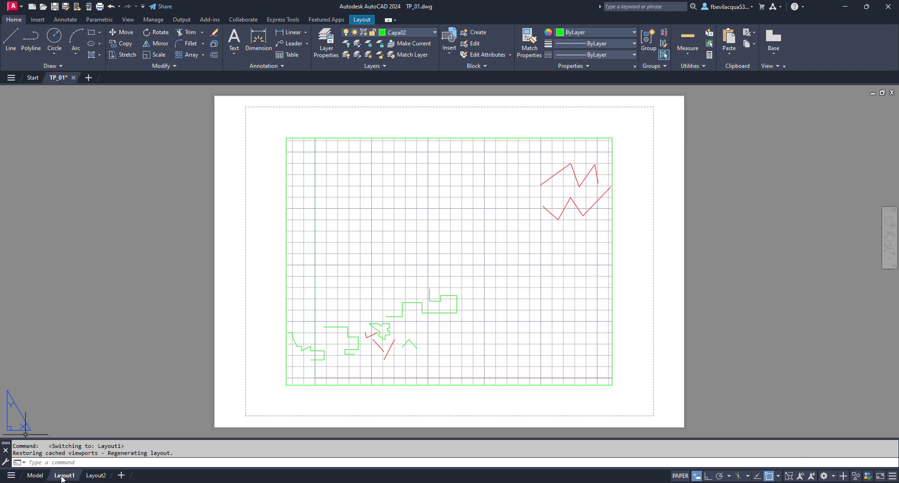
click(36, 475)
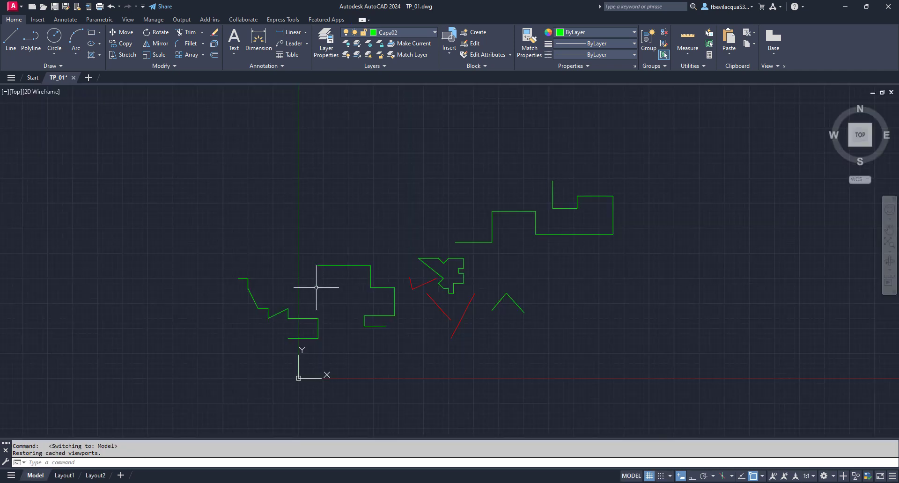
scroll(316, 288, down, 5)
scroll(361, 235, up, 4)
scroll(364, 232, down, 2)
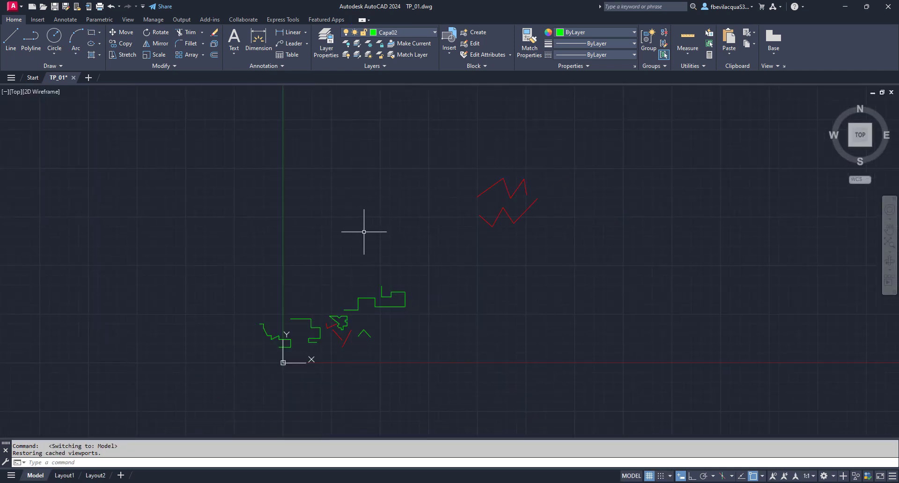
click(66, 476)
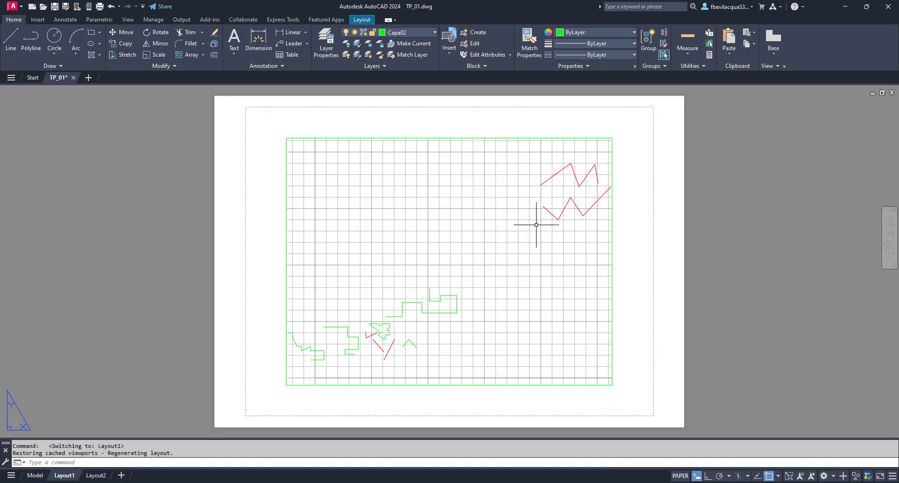
click(95, 476)
click(30, 477)
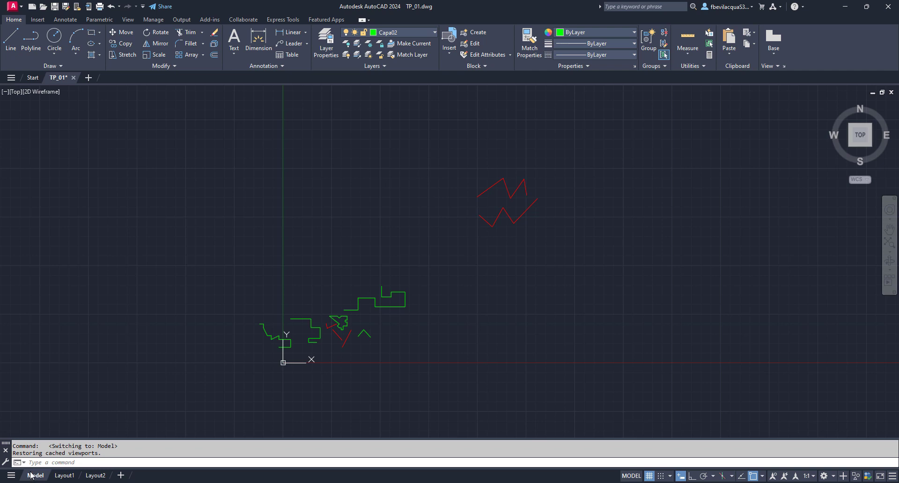
click(64, 476)
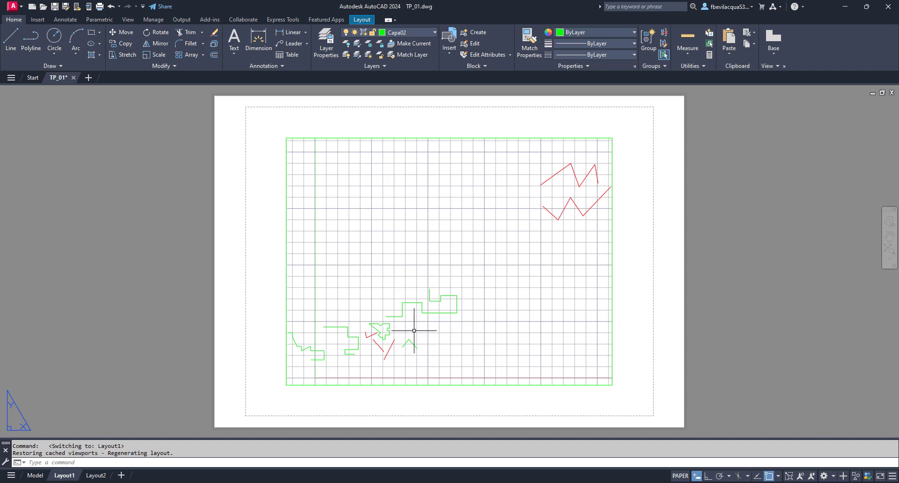
Zoom inside the Layout1 viewport until the green polylines and red diagonals fill it, then return to paper space.
double_click(427, 258)
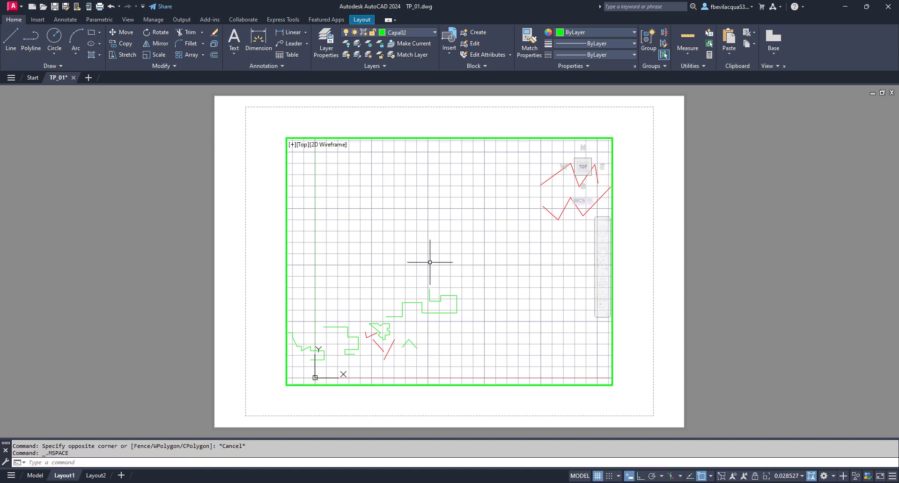
scroll(430, 262, down, 2)
scroll(391, 295, up, 2)
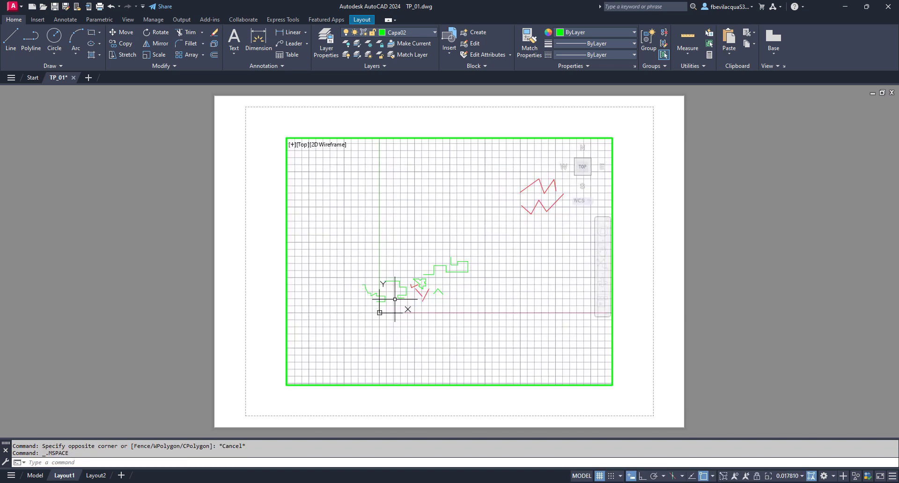
scroll(386, 298, up, 2)
scroll(387, 298, up, 2)
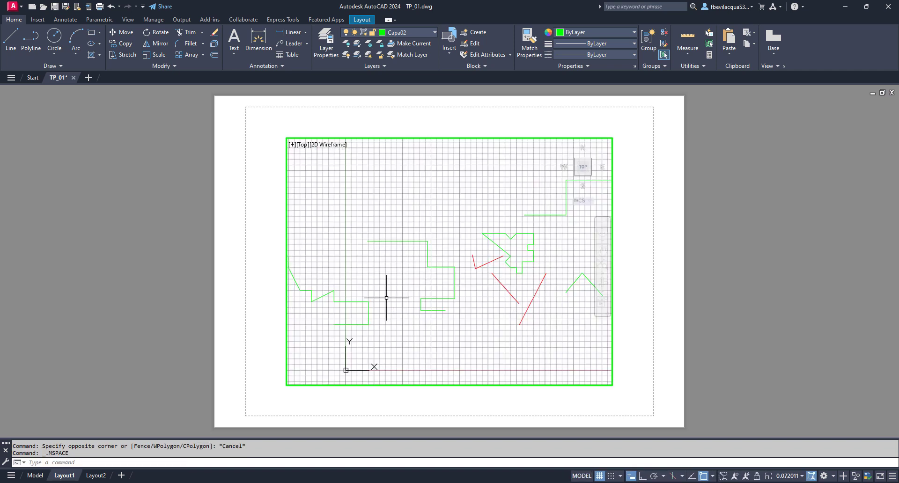
double_click(628, 289)
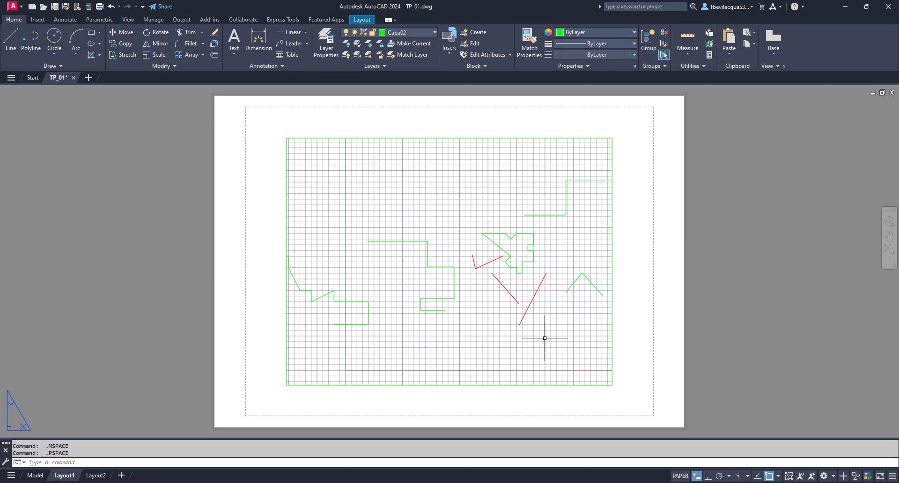
Switch off the grid inside the Layout1 viewport and return to paper space.
double_click(456, 245)
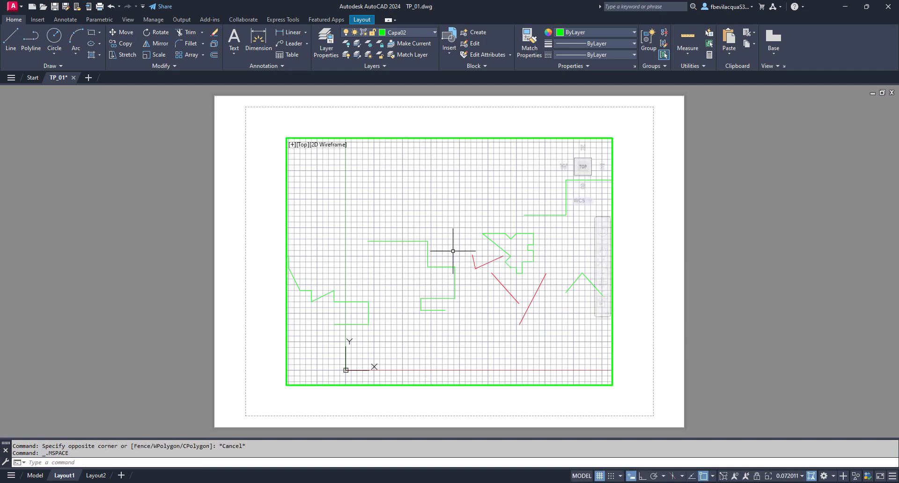
scroll(456, 250, down, 4)
scroll(456, 249, up, 6)
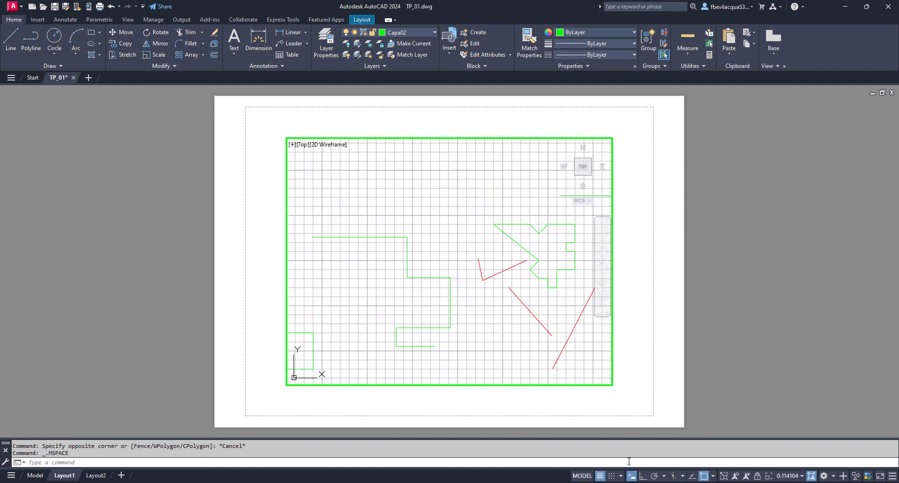
click(599, 476)
scroll(416, 272, down, 4)
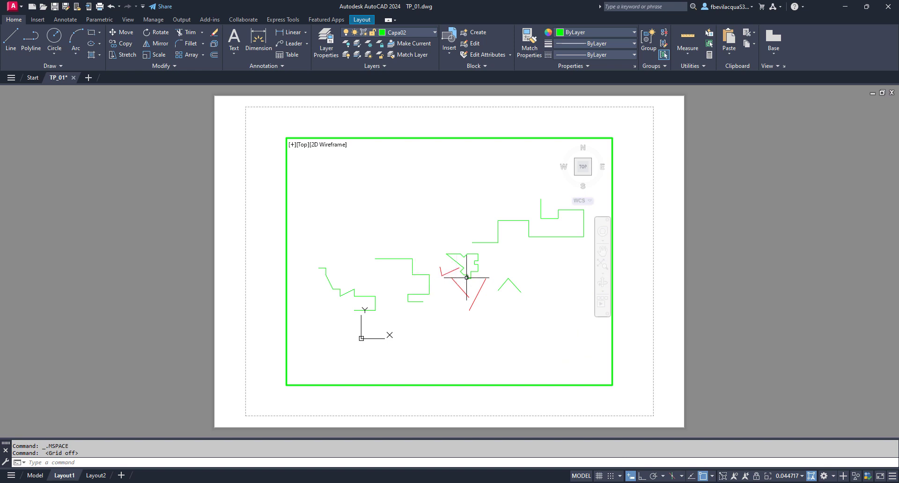
double_click(643, 294)
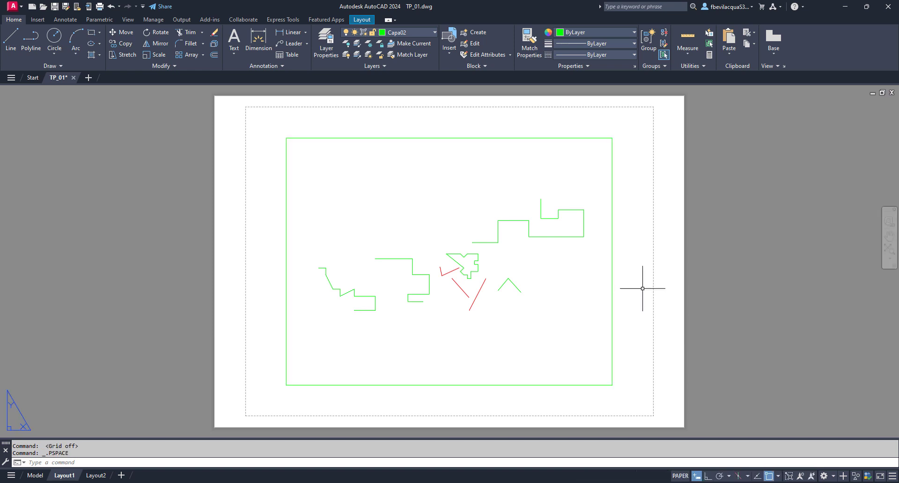